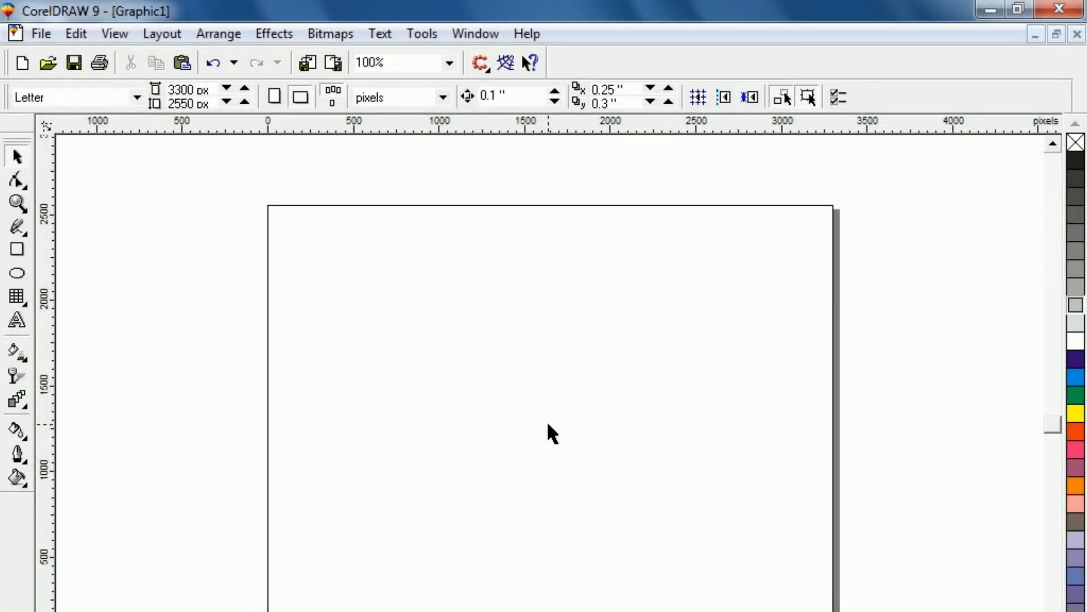
Step: Set the drawing units to pixels
left_click(437, 98)
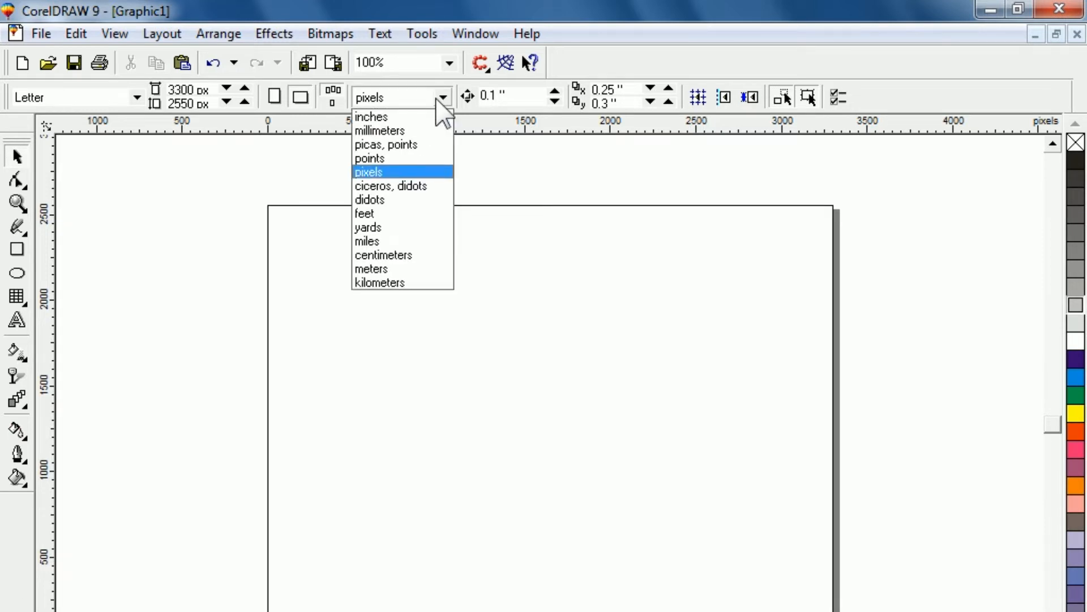
left_click(377, 175)
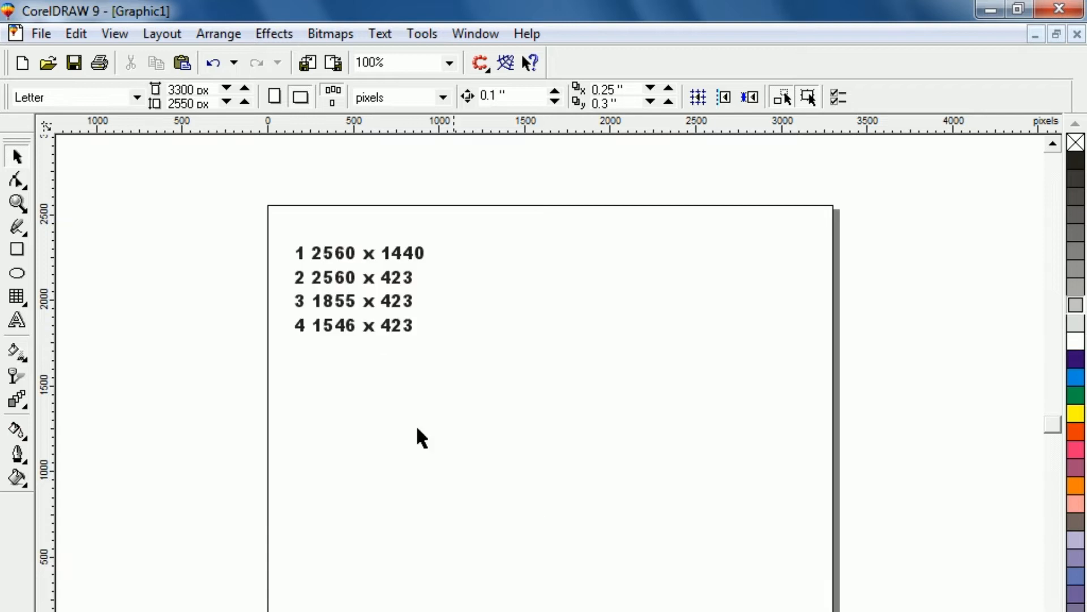
Step: Examine the list of four numbered sizes on the page up close
left_click(368, 301)
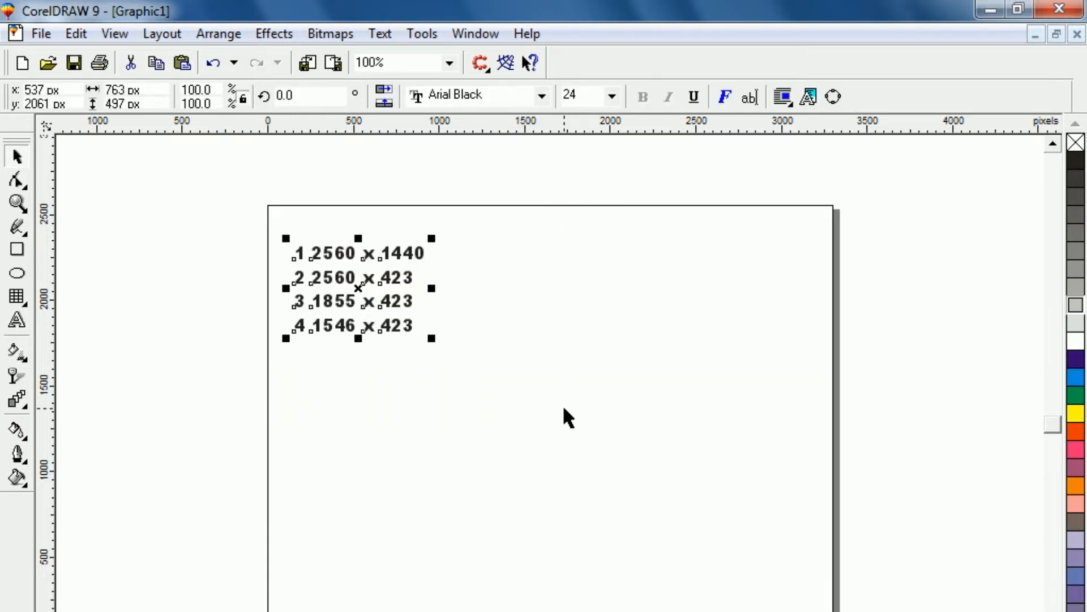
key("shift+F2")
left_click(632, 608)
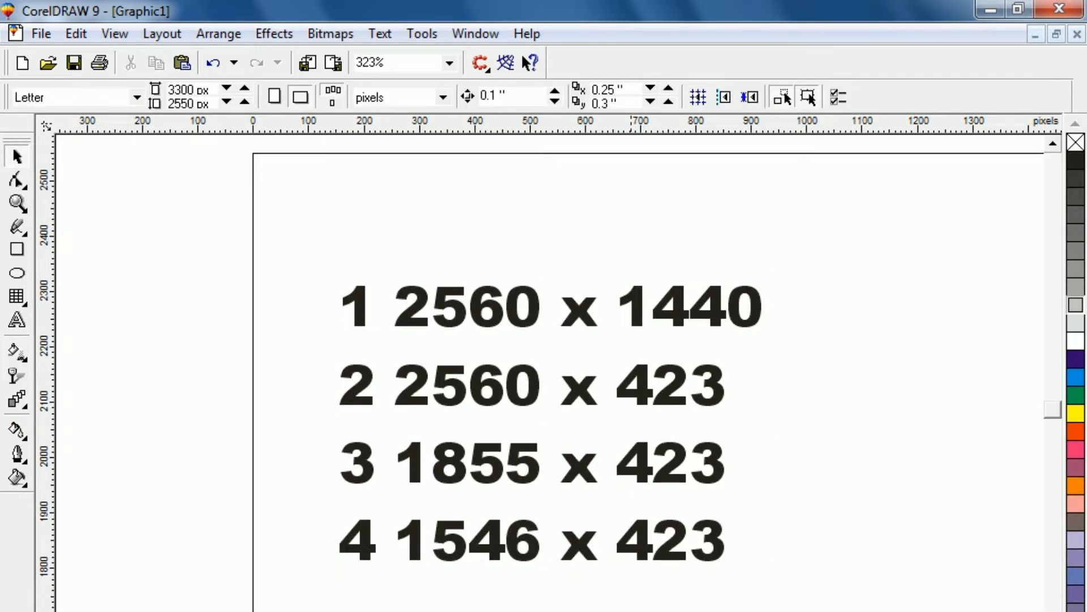
key("F3")
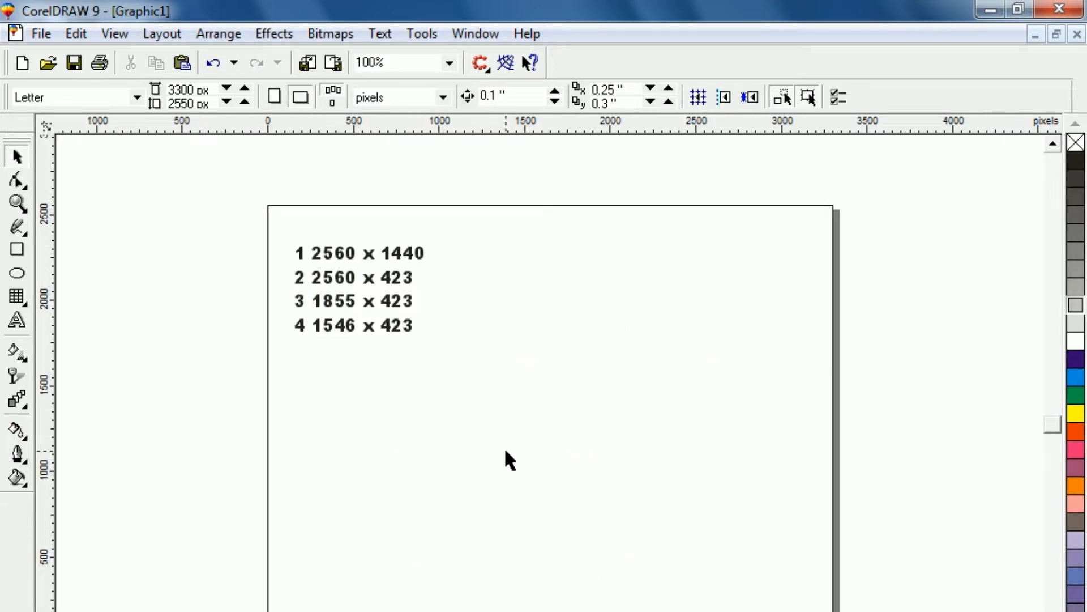
Step: Draw a rectangle, size it to 2560 by 1440 px and place it inside the page below the size list
left_click(17, 250)
mouse_move(342, 400)
left_mouse_down()
mouse_move(395, 456)
mouse_move(490, 484)
left_mouse_up()
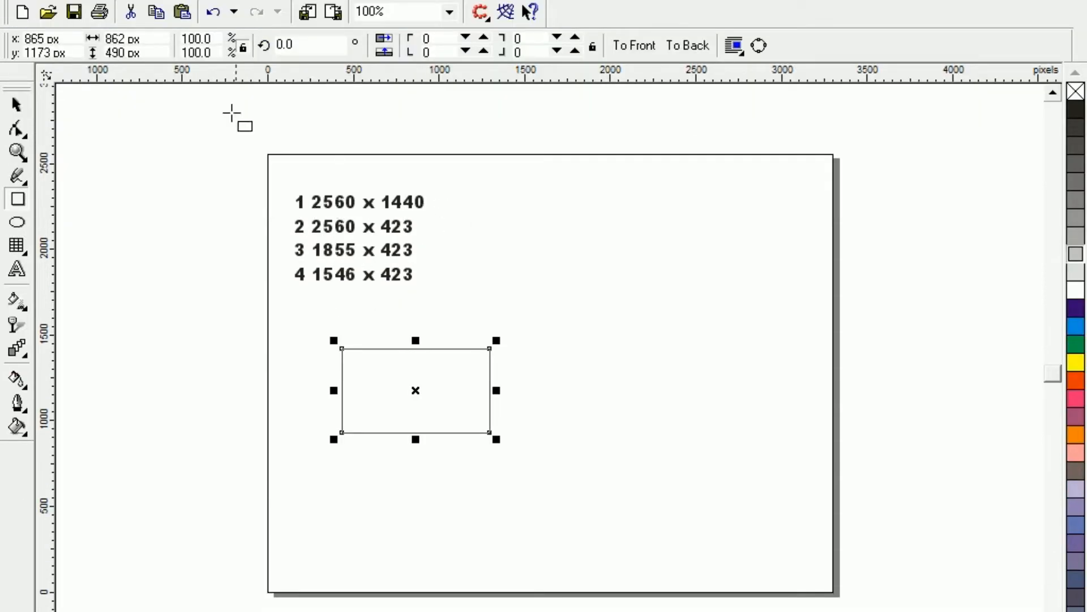
key("space")
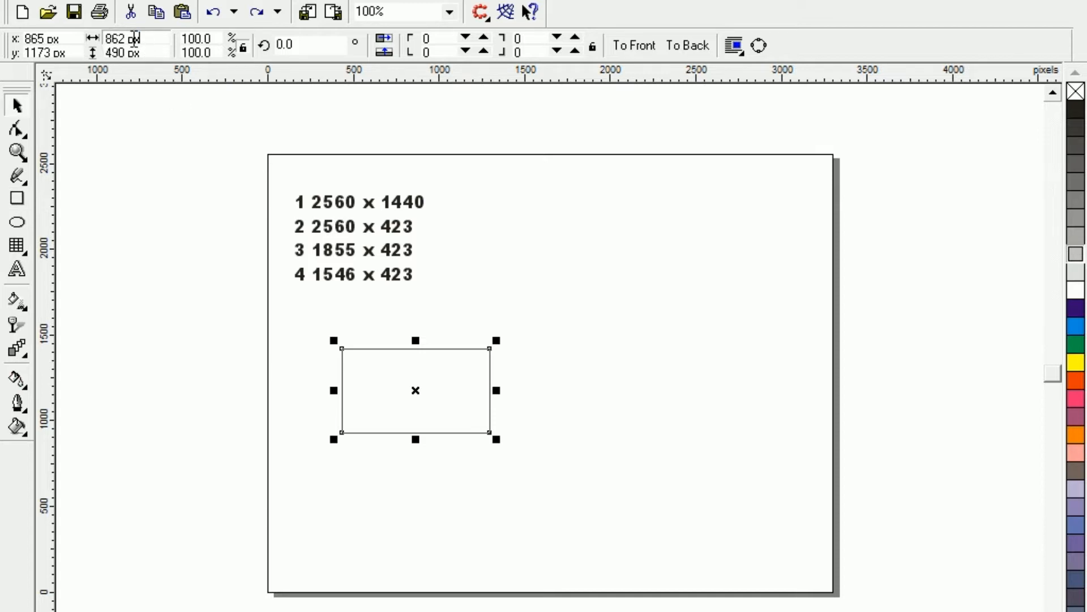
left_click_drag(136, 39, 3, 37)
type("2560")
key("Tab")
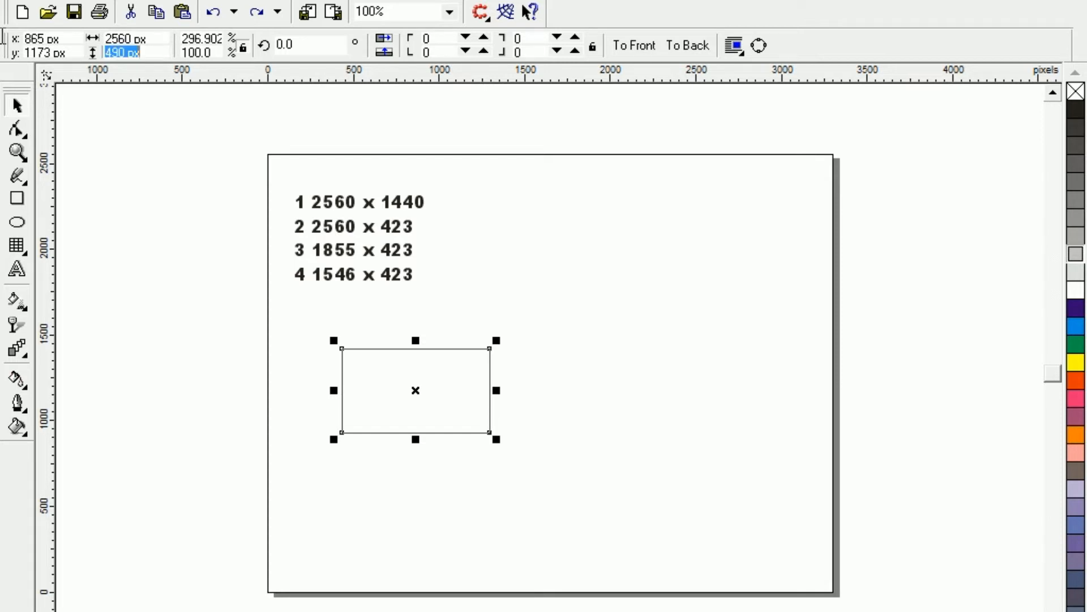
type("1440")
key("Return")
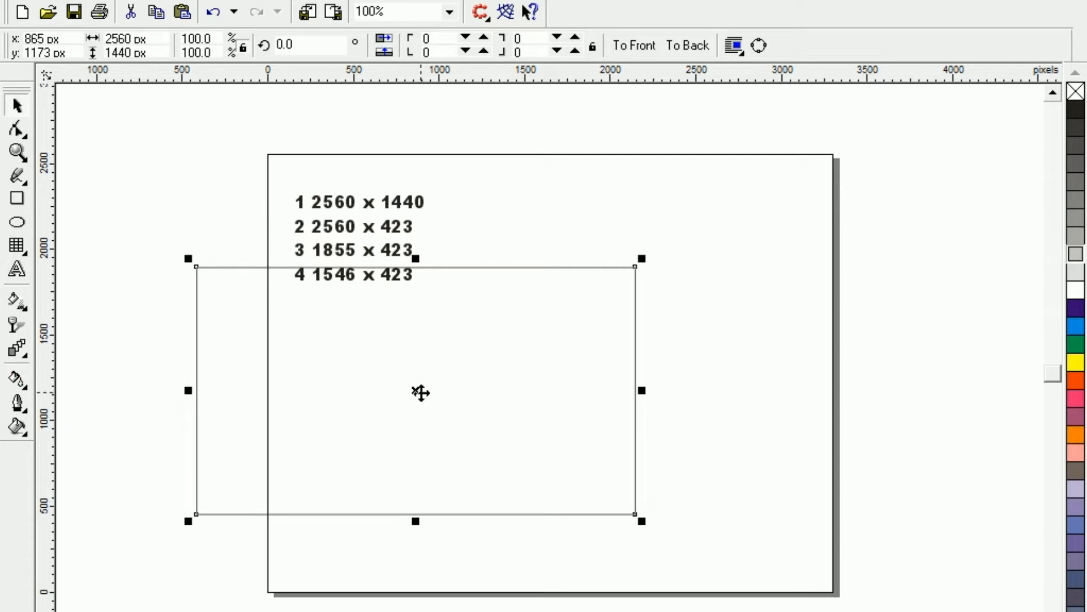
left_click_drag(419, 391, 542, 418)
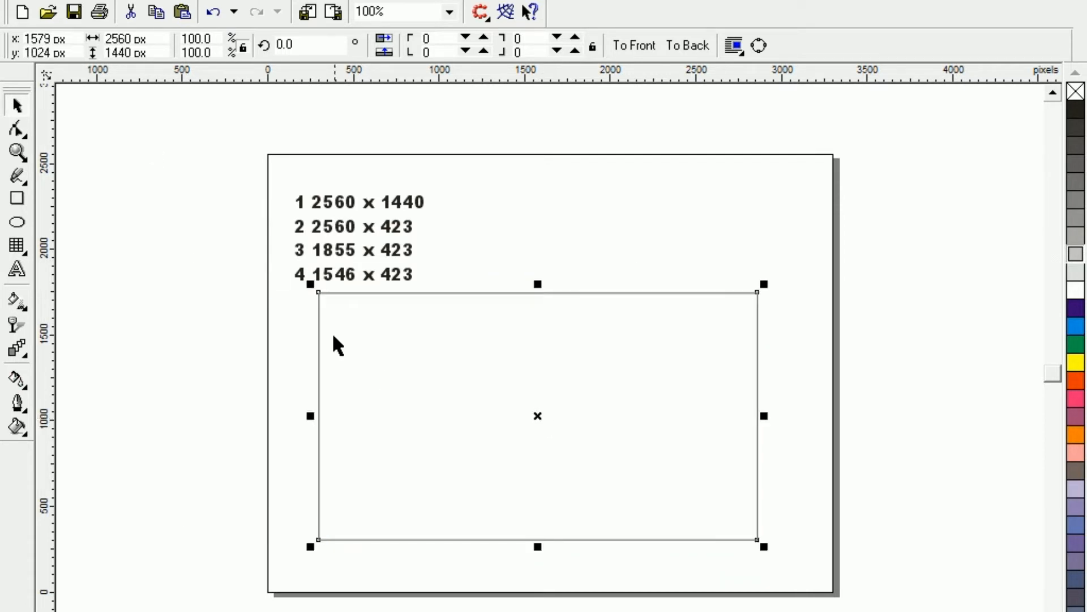
Step: Draw a second rectangle within the large one and set its size to 2560 by 423 px
left_click(17, 201)
mouse_move(428, 375)
left_mouse_down()
mouse_move(441, 393)
mouse_move(552, 431)
left_mouse_up()
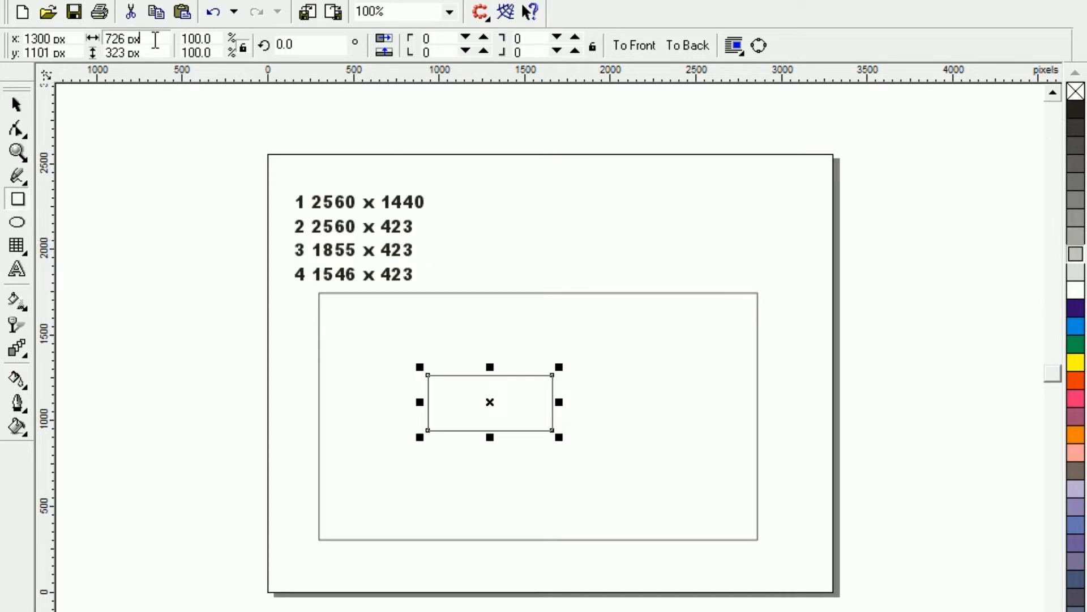
left_click_drag(154, 39, 3, 18)
type("26")
key("BackSpace")
type("560")
key("Tab")
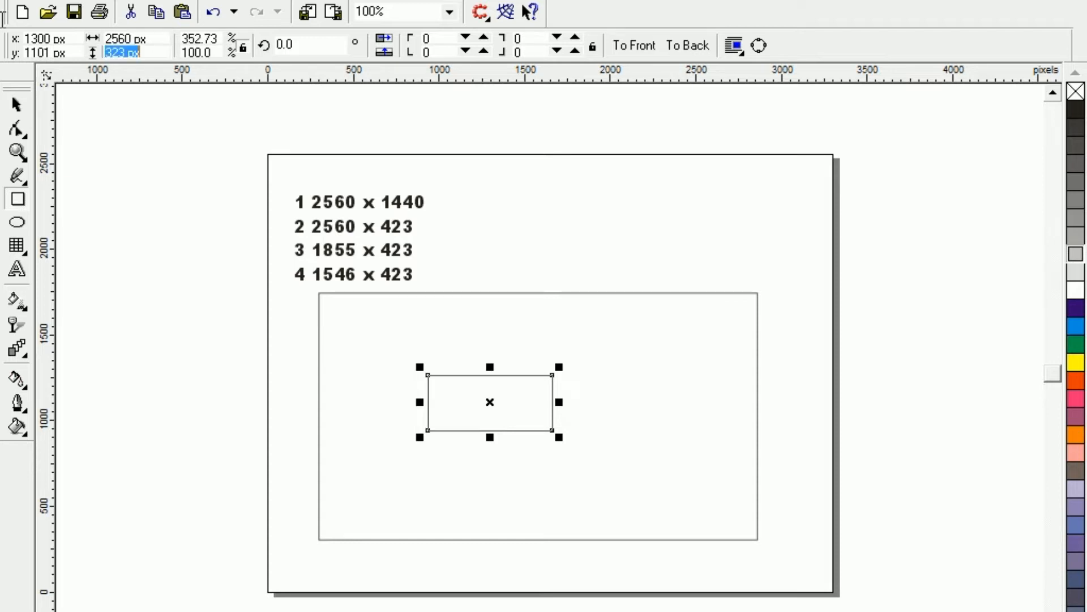
type("423")
key("Return")
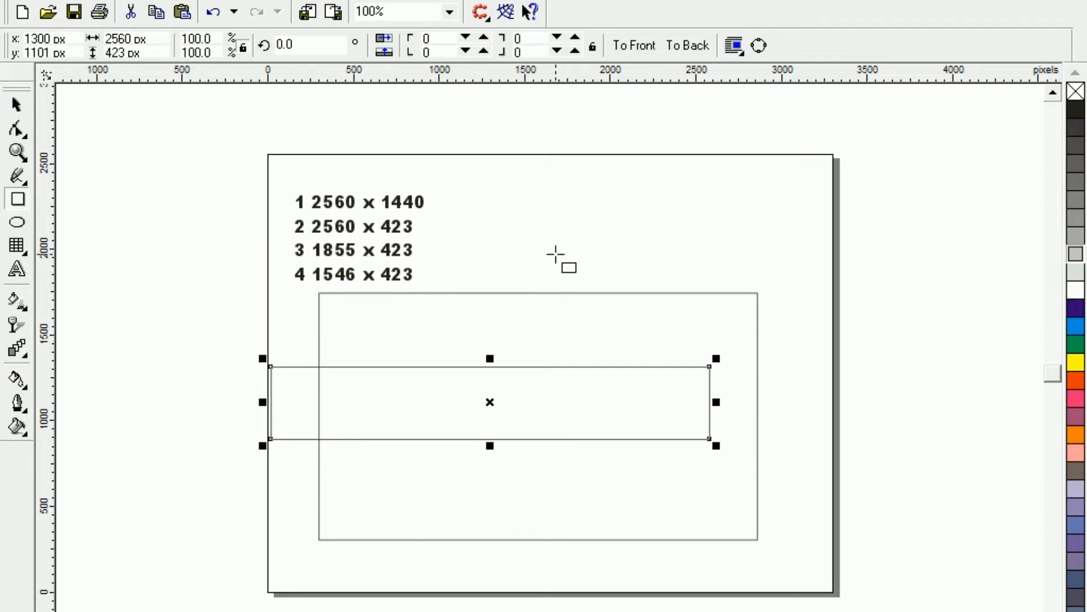
Step: Draw a third rectangle sized 1855 by 423 px and move it down over the large rectangle
left_click_drag(554, 240, 695, 307)
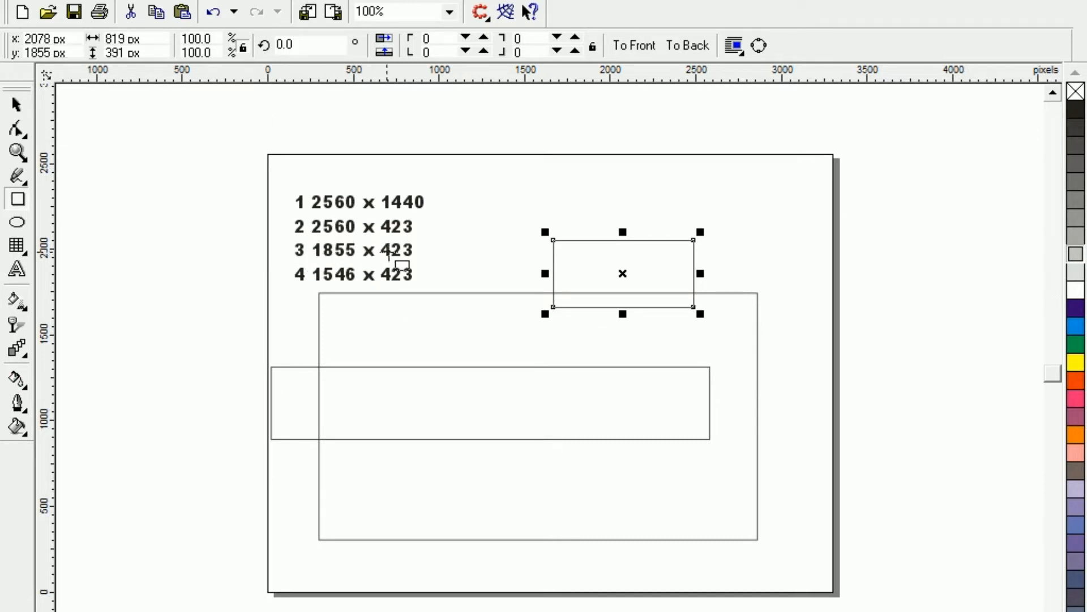
left_click(152, 39)
type("1855")
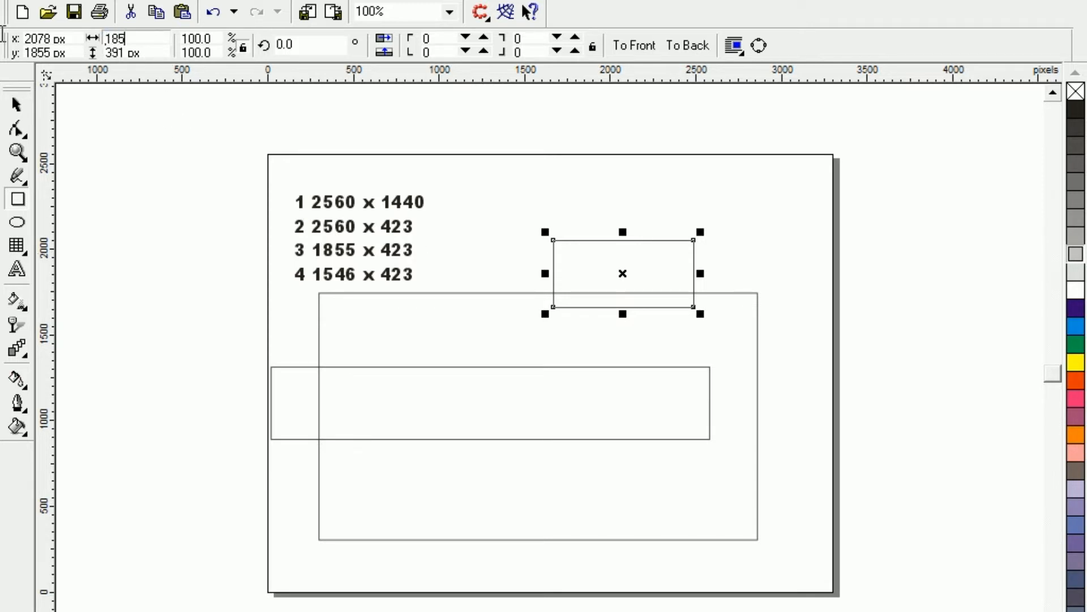
key("Tab")
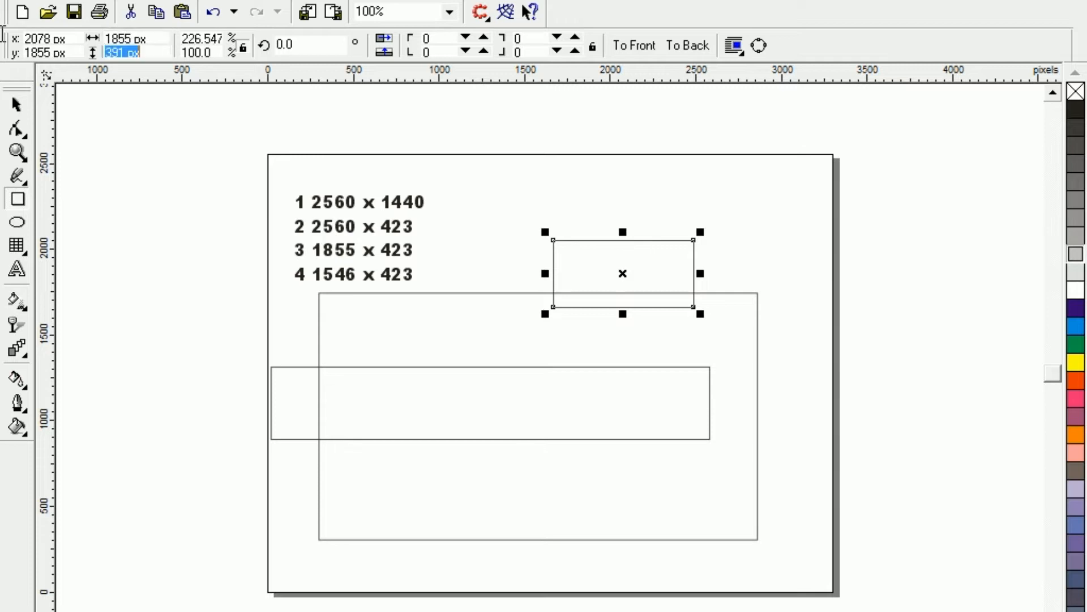
type("423")
key("Return")
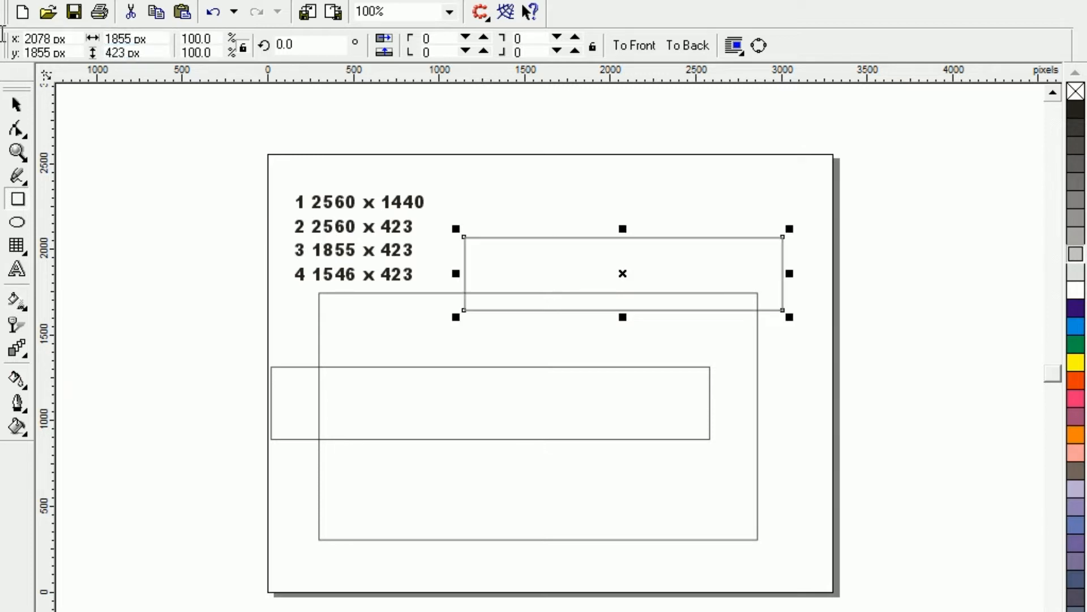
left_click_drag(623, 272, 624, 369)
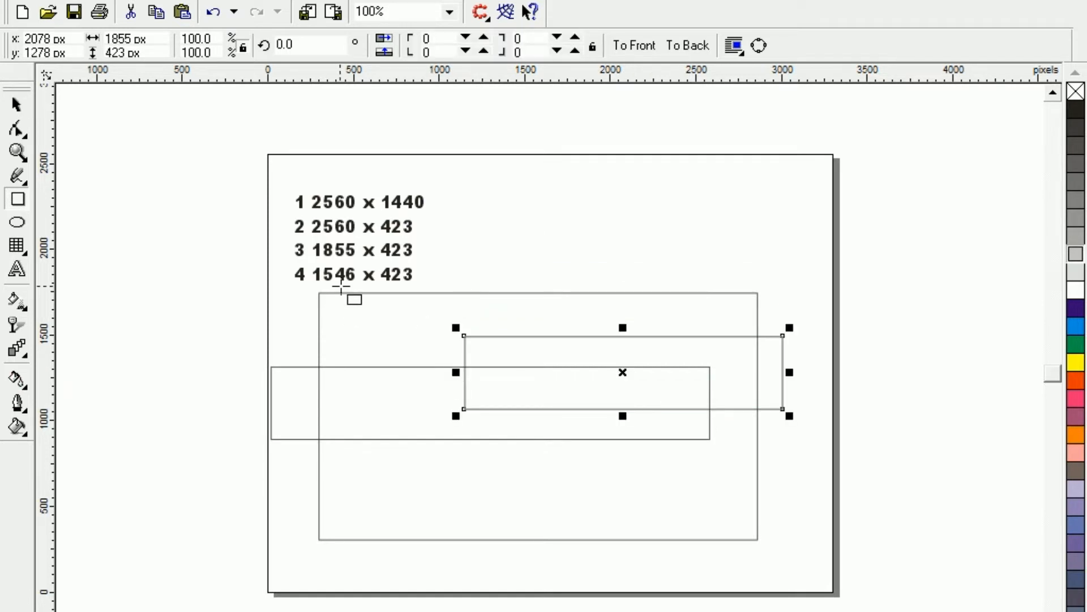
Step: Draw a fourth rectangle sized 1546 by 423 px and move it down into the large rectangle
left_click_drag(528, 200, 695, 252)
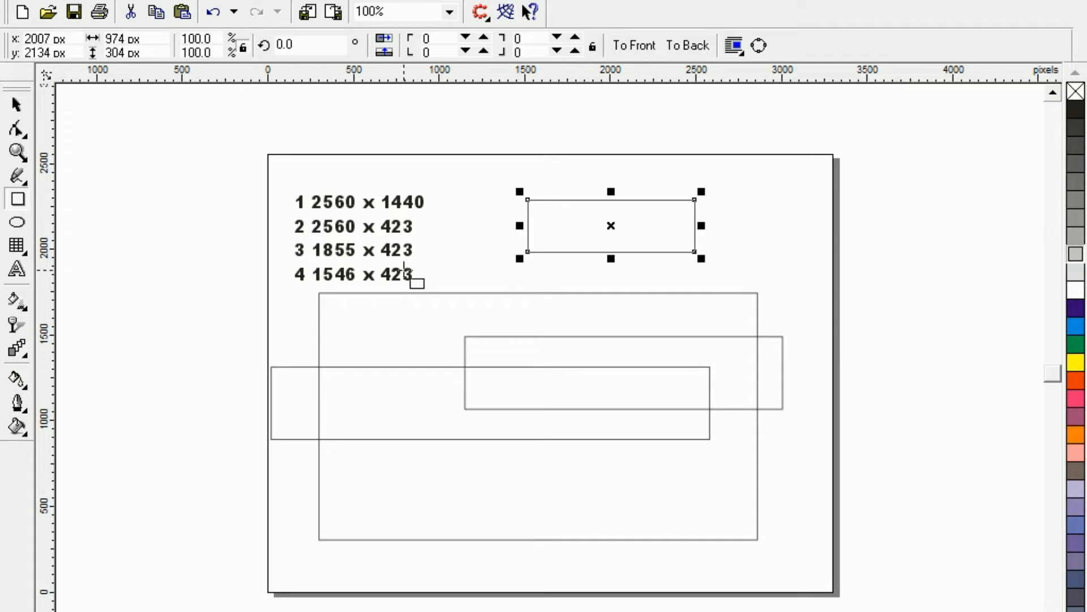
left_click(149, 39)
type("1546")
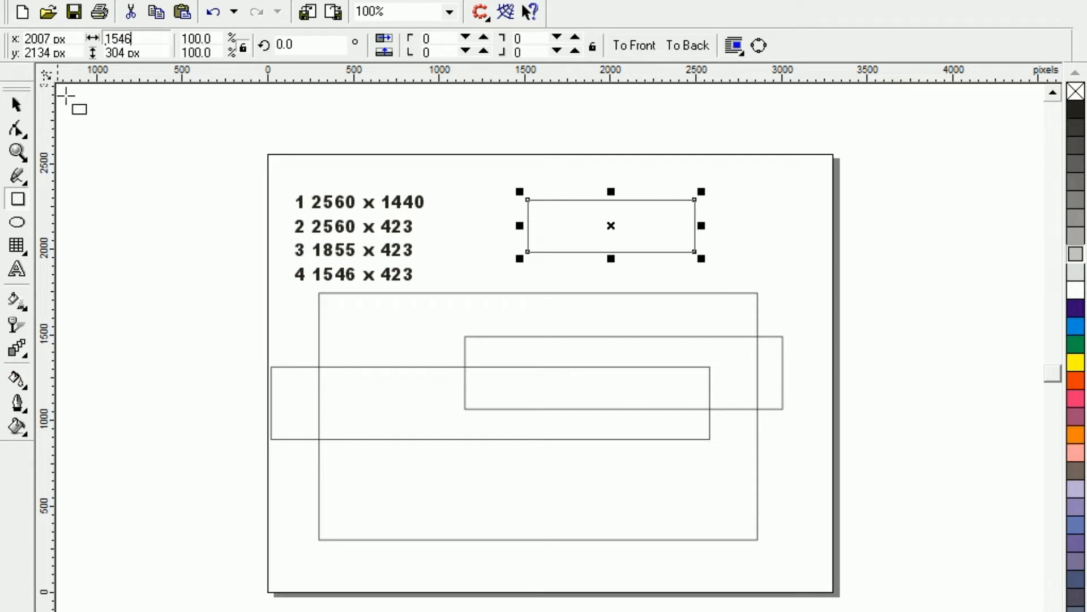
left_click(153, 50)
double_click(153, 49)
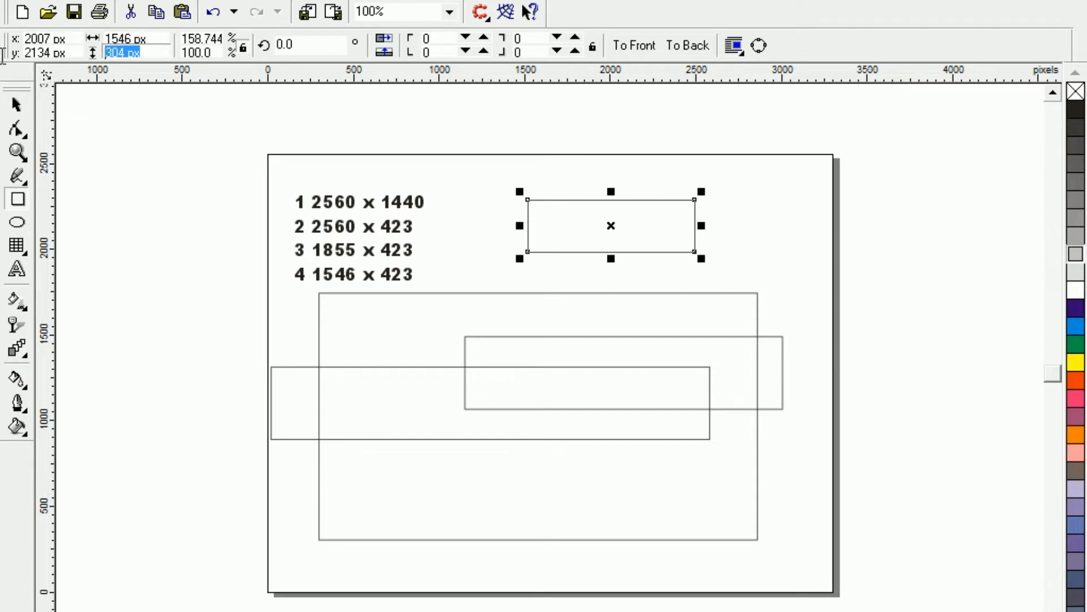
type("423")
key("Return")
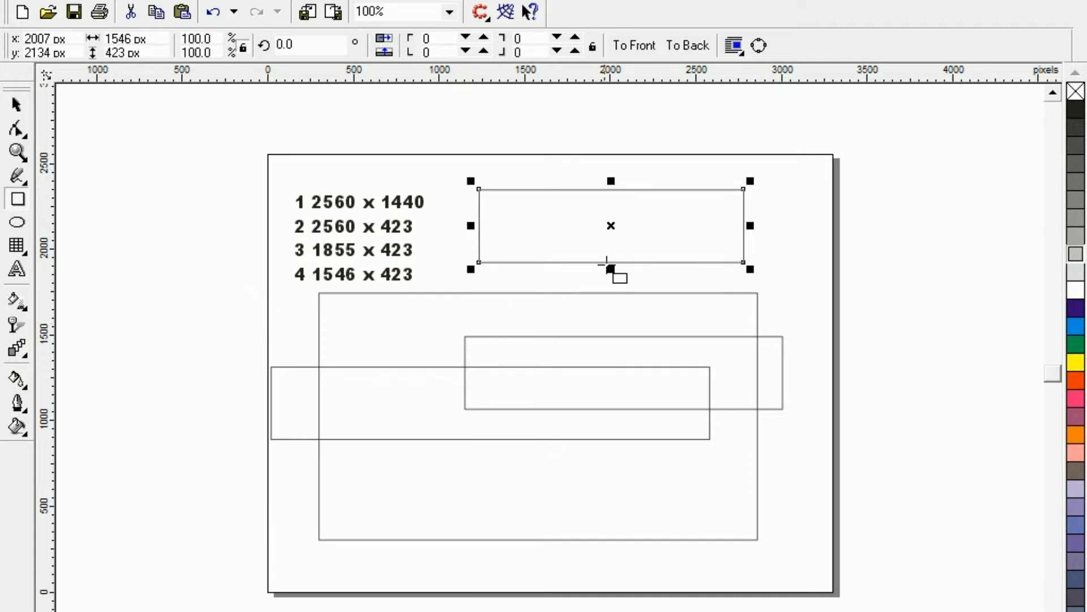
left_click_drag(610, 225, 534, 371)
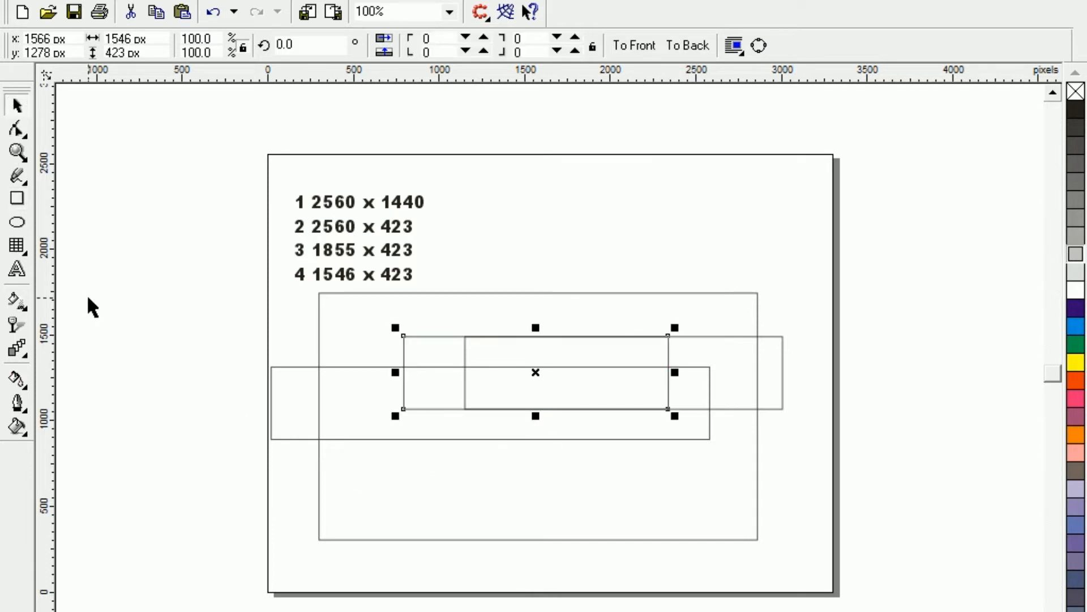
Step: Select all four rectangles and align their centers horizontally and vertically
left_click(181, 411)
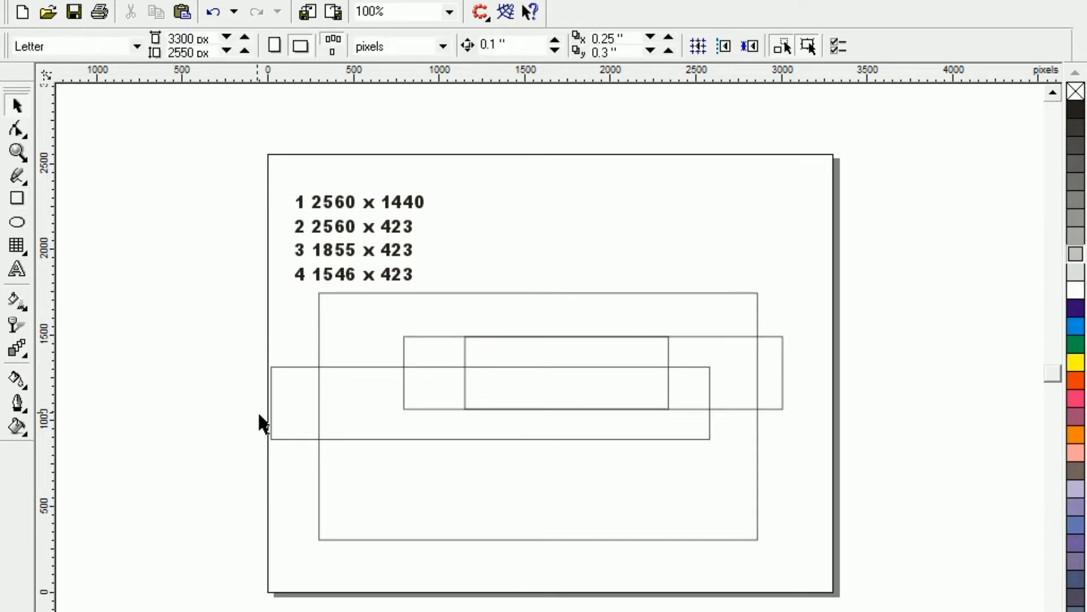
left_click_drag(174, 263, 332, 496)
left_click_drag(393, 527, 894, 589)
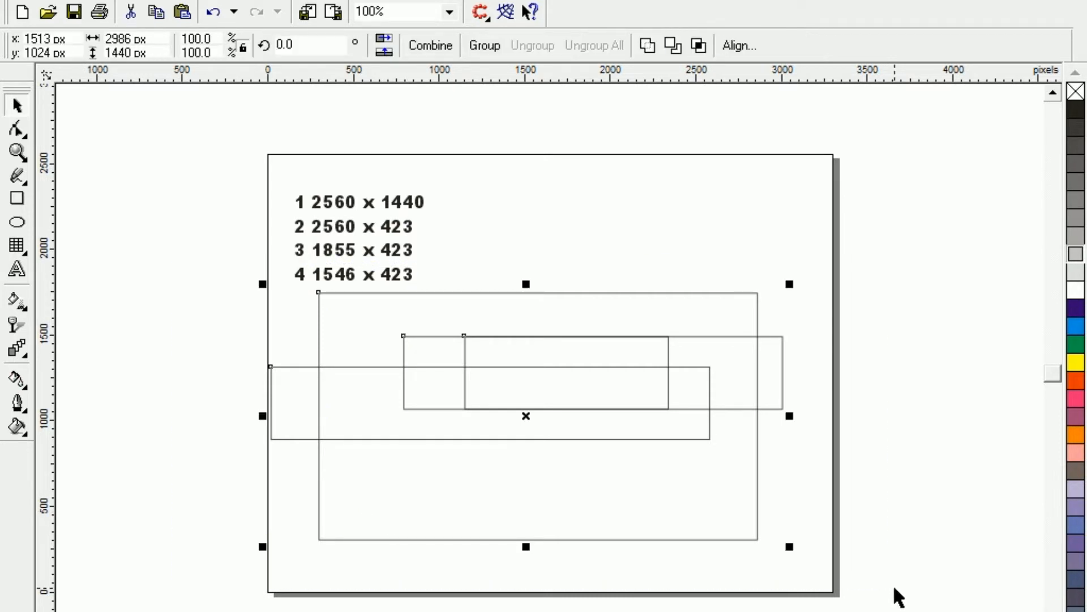
key("c")
key("e")
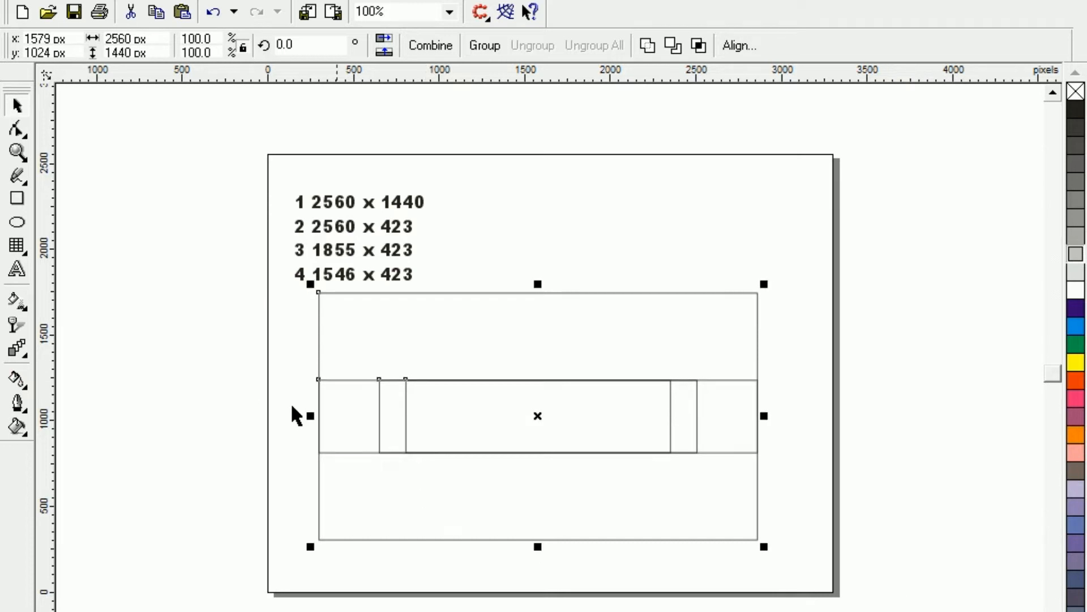
left_click(249, 385)
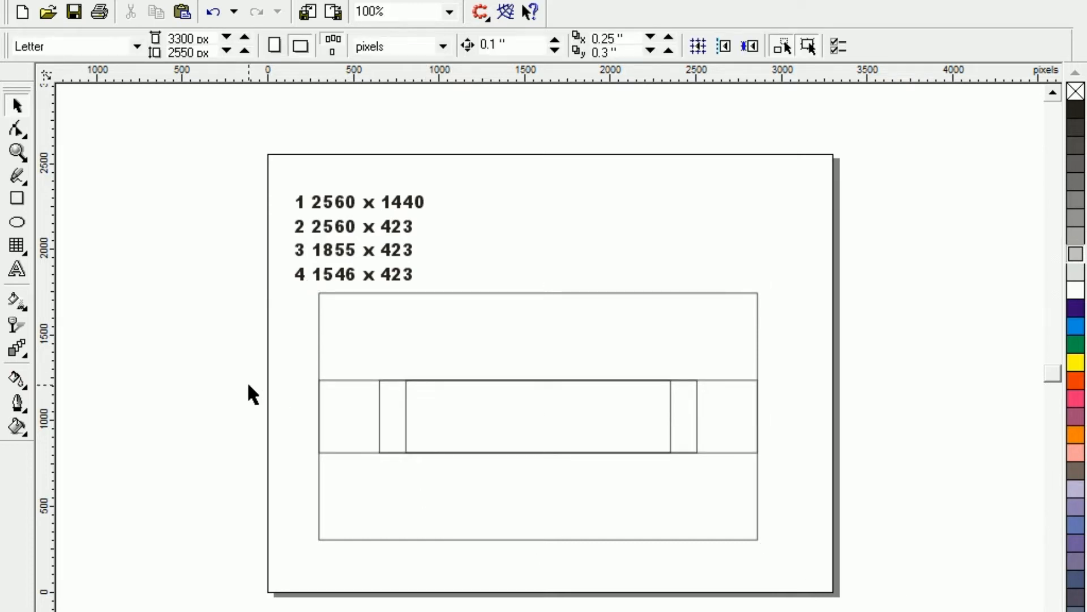
Step: Move the size list up into the page's upper left corner, clear of the rectangles
left_click(363, 243)
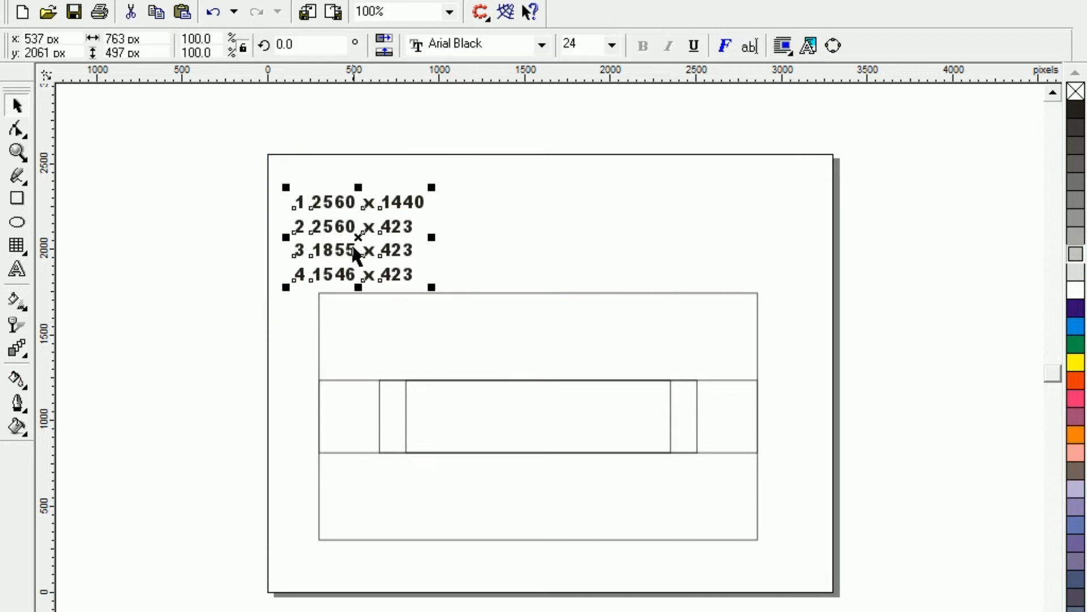
left_click_drag(363, 243, 346, 219)
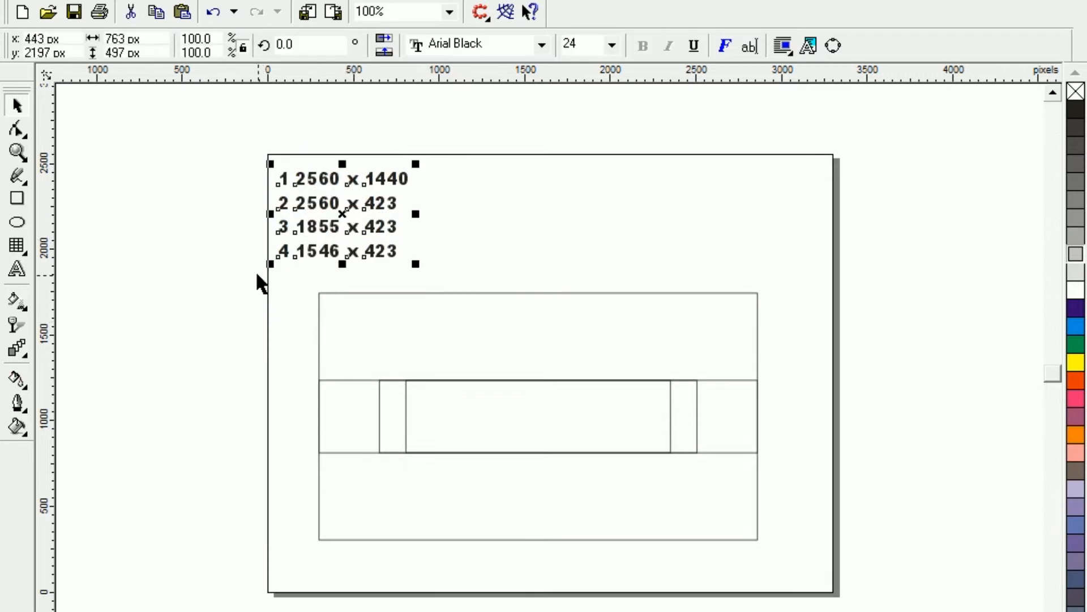
left_click(222, 263)
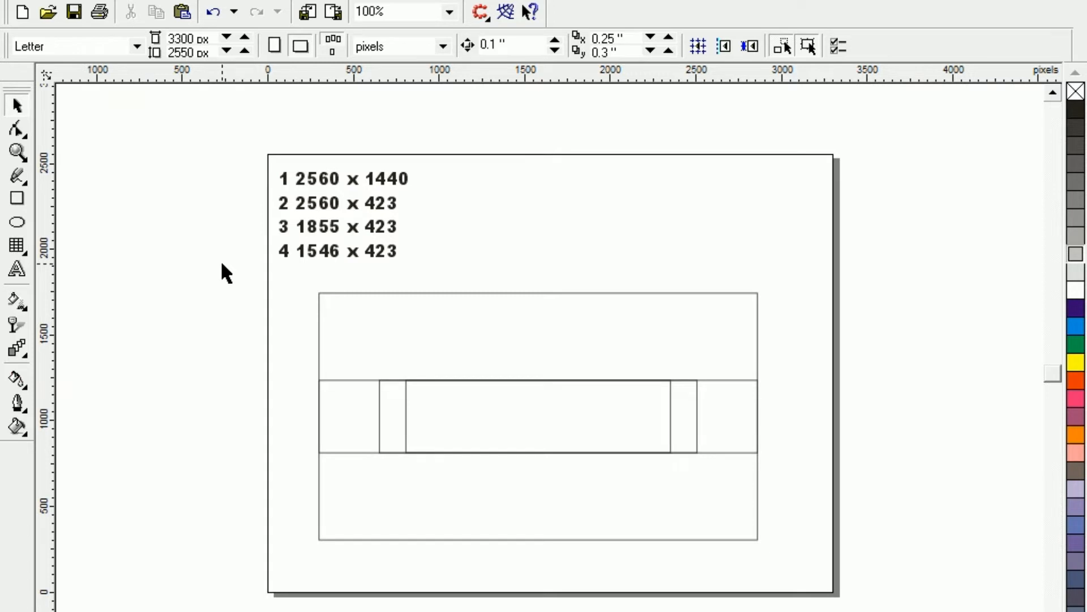
Step: Break the size list apart into separate text lines
left_click(305, 181)
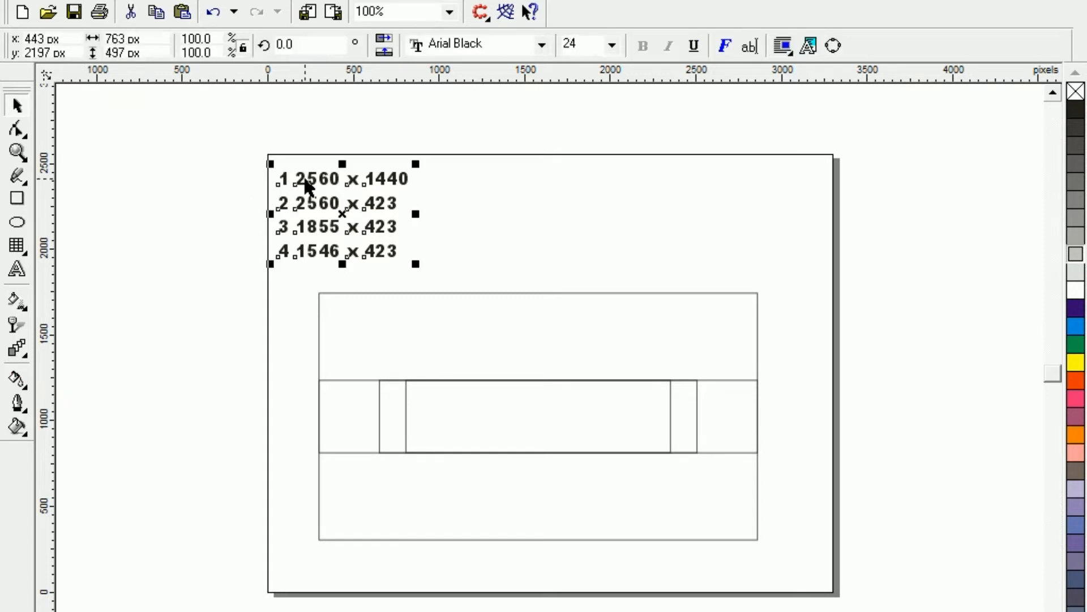
left_click(305, 182)
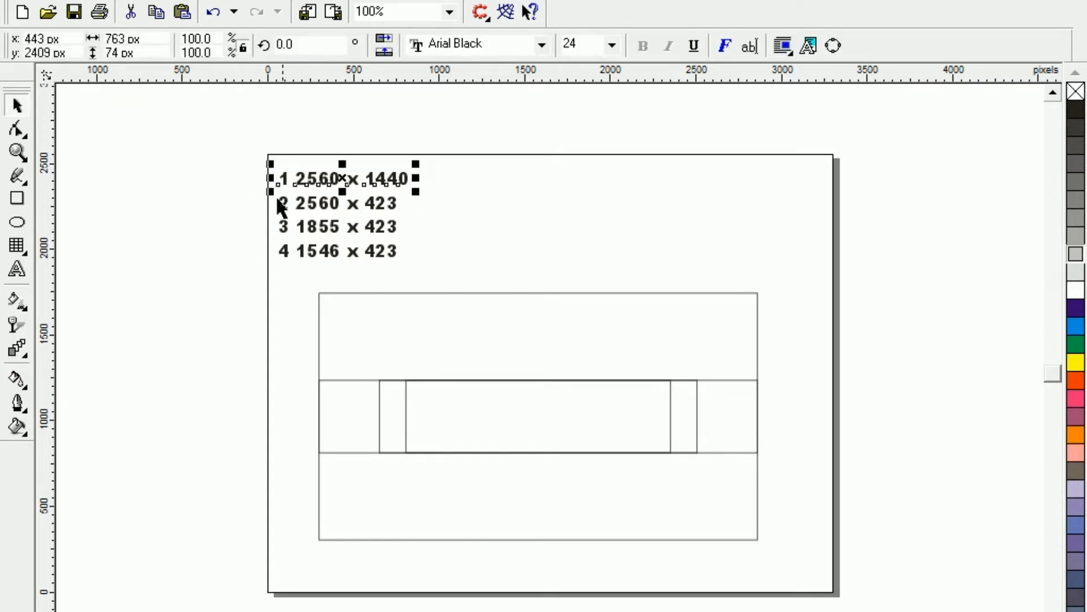
left_click(263, 202)
Step: Move the line "1 2560 x 1440" into the upper left corner of the largest rectangle and append "TV" to it
left_click(358, 180)
left_click_drag(342, 176, 386, 305)
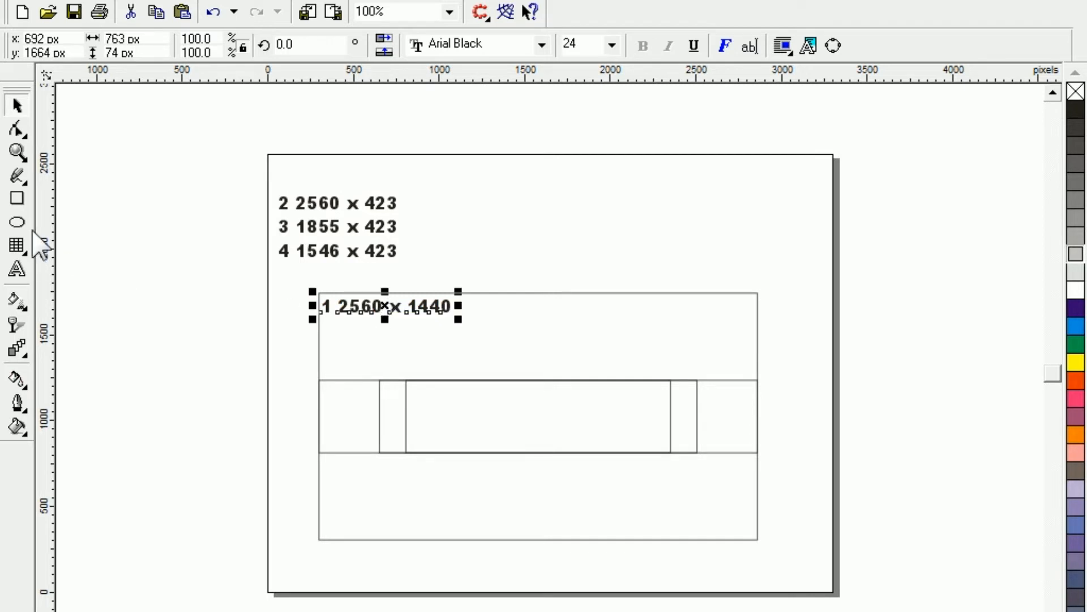
left_click(17, 268)
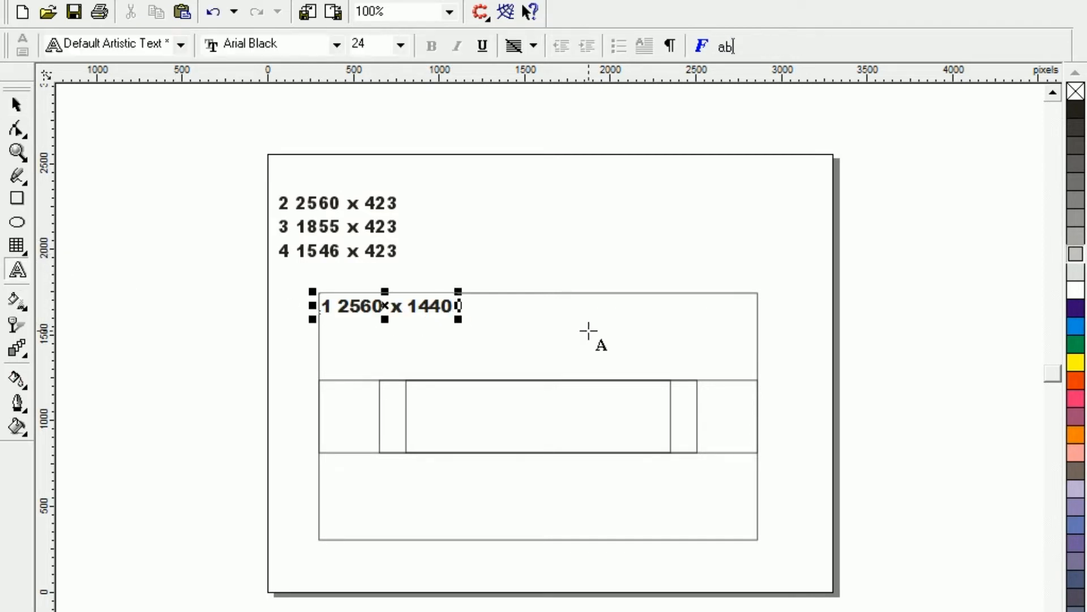
type("TV")
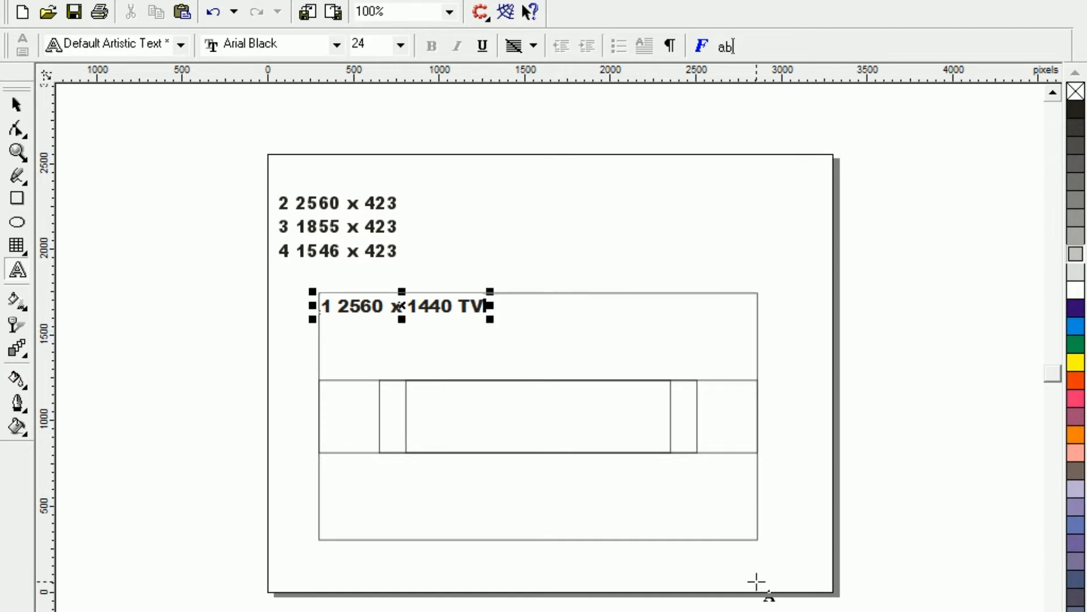
Step: Finish the TV label and move the line "4 1546 x 423" into the smallest rectangle
left_click(17, 104)
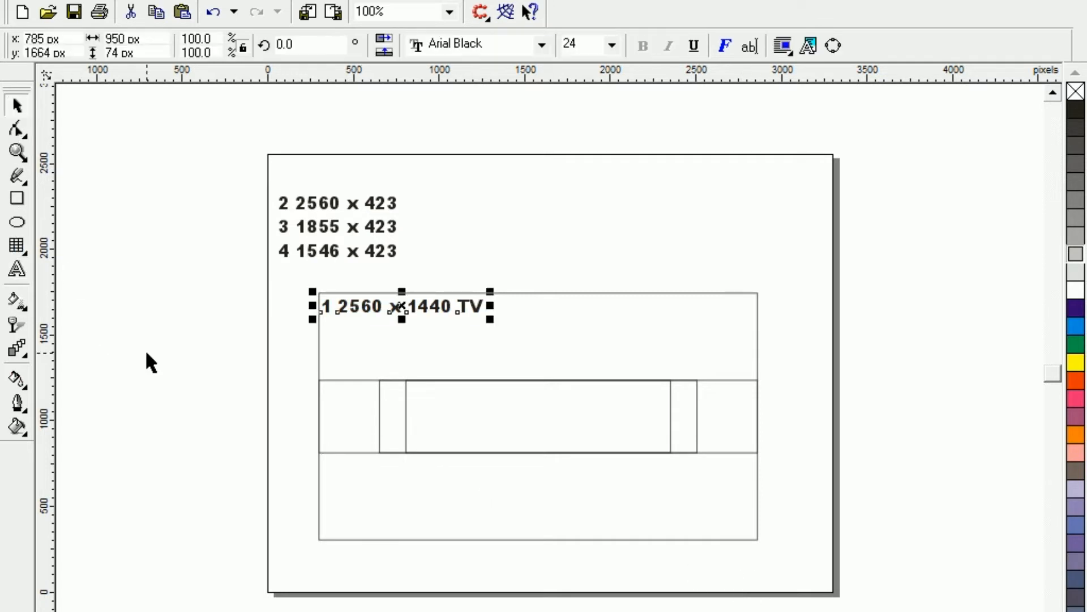
left_click(232, 260)
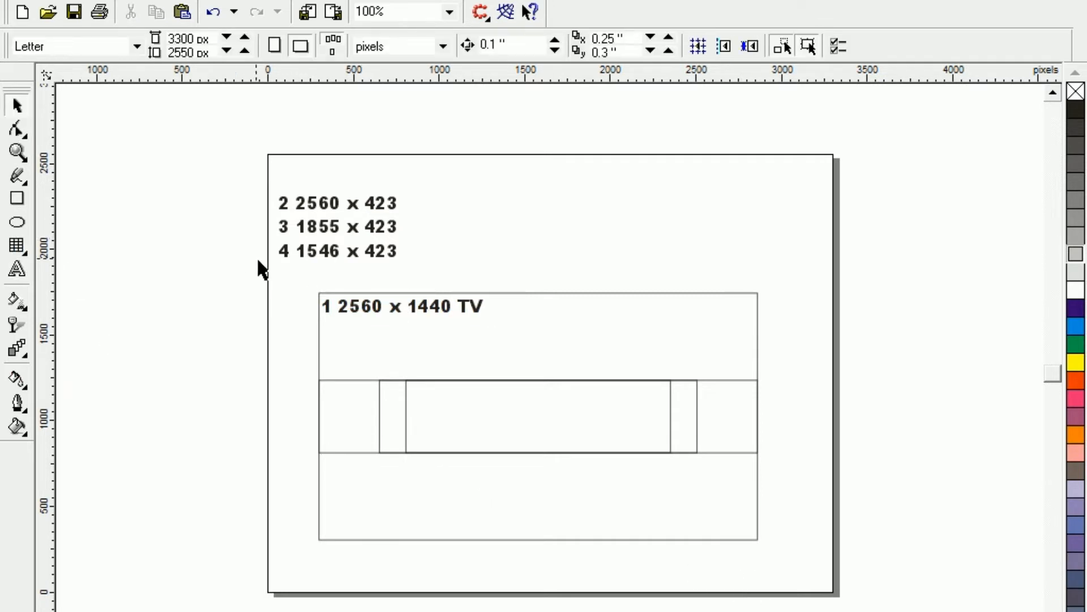
left_click_drag(242, 236, 429, 273)
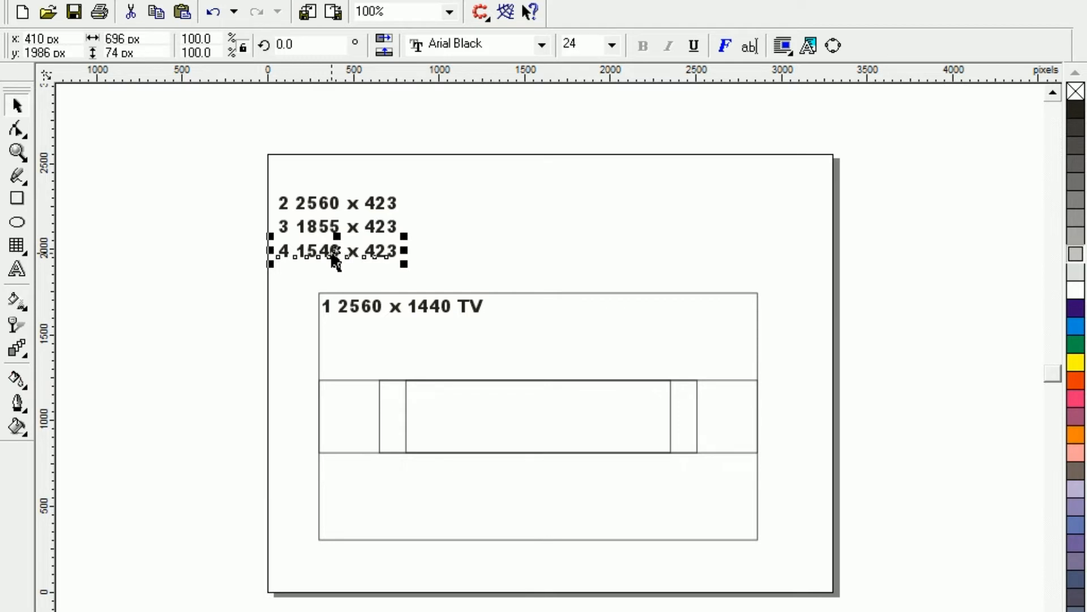
left_click_drag(335, 252, 526, 398)
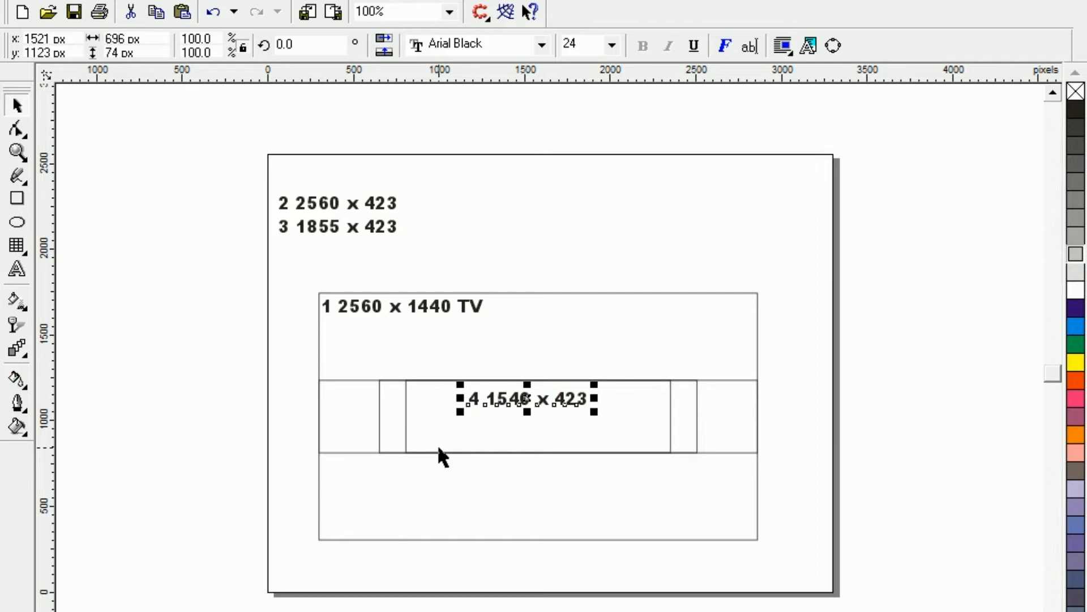
Step: Add a second line reading "Mobile / Mini Desktop" to the label "4 1546 x 423"
left_click(17, 269)
key("Return")
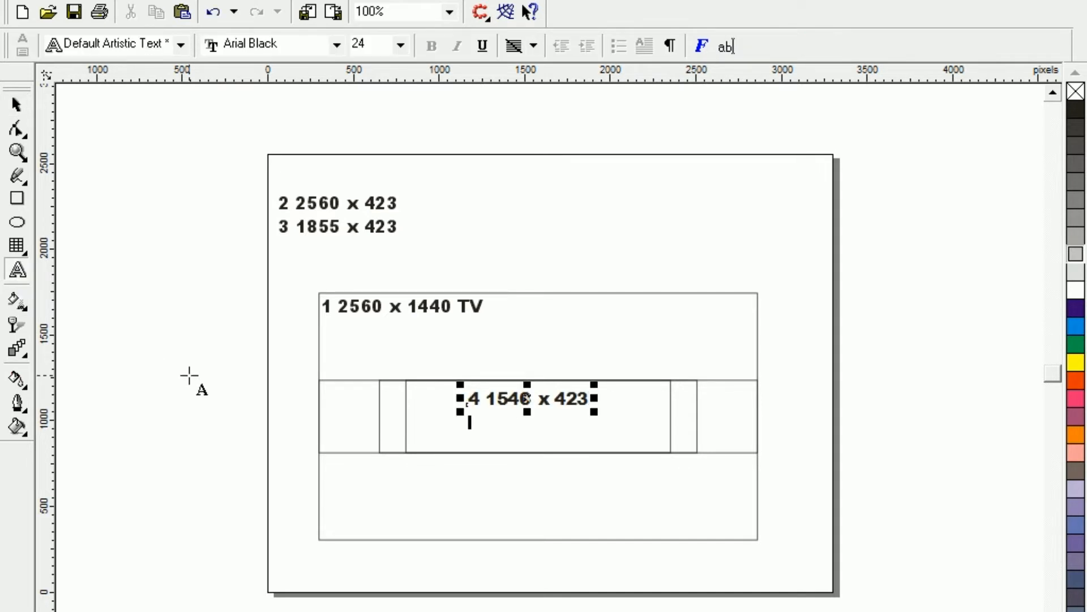
type("Mobile ")
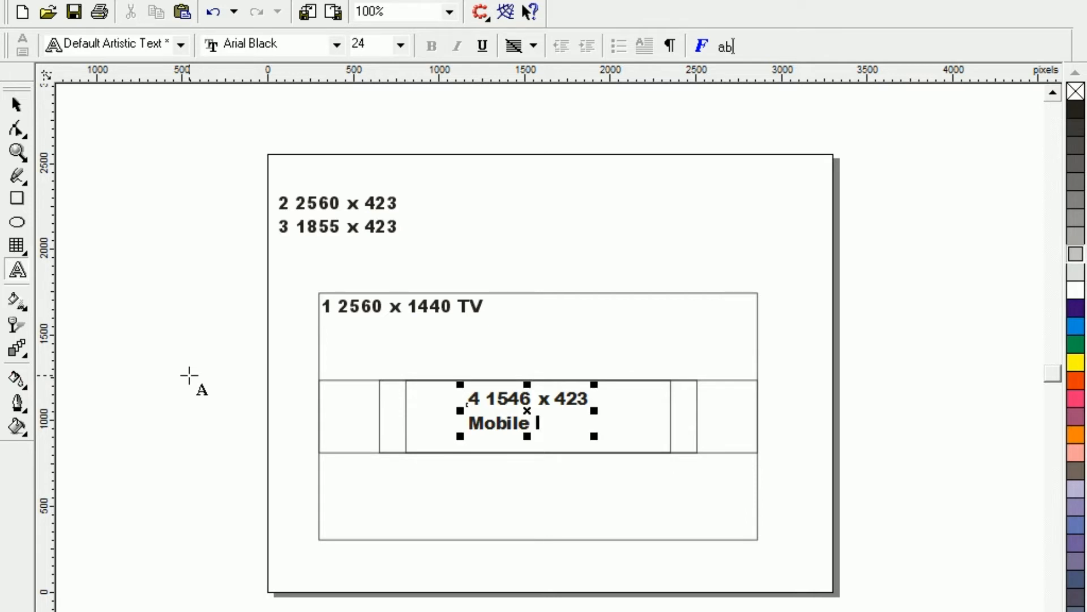
type("V")
key("BackSpace")
type("/ Mini ")
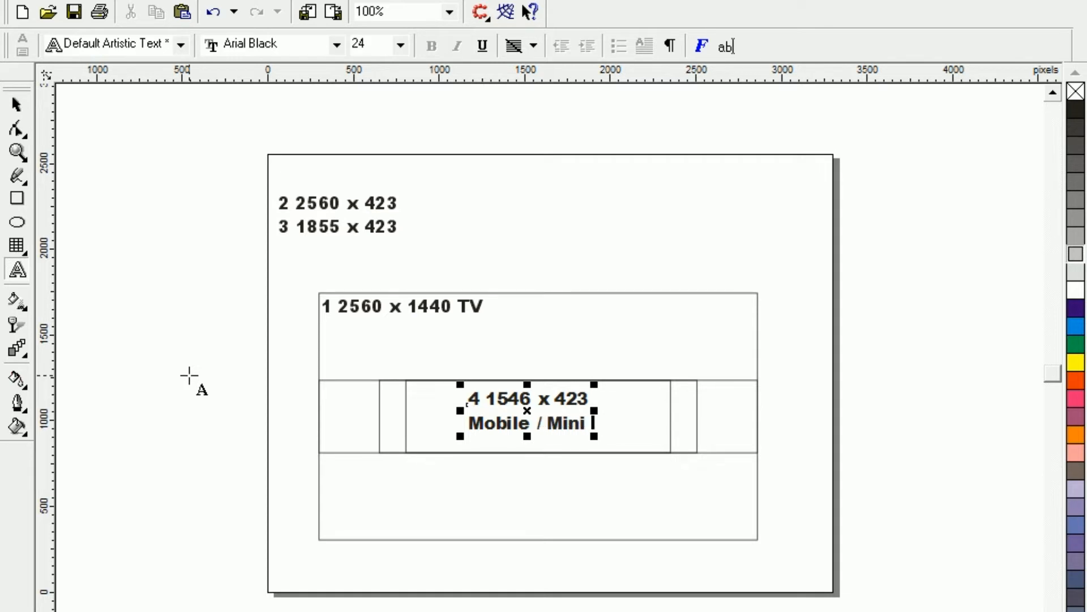
type("Desk")
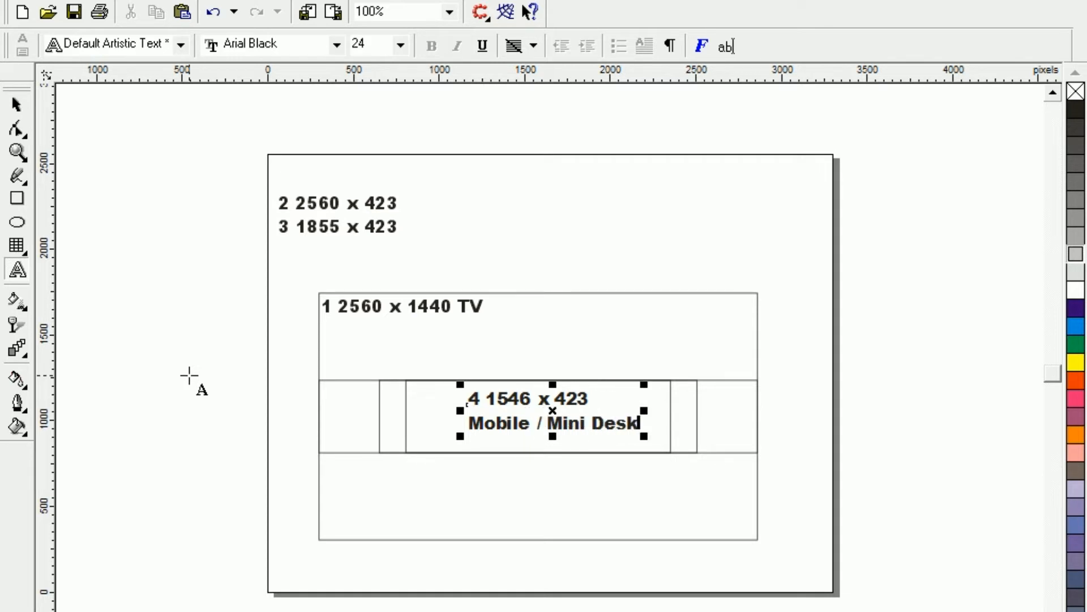
type("top")
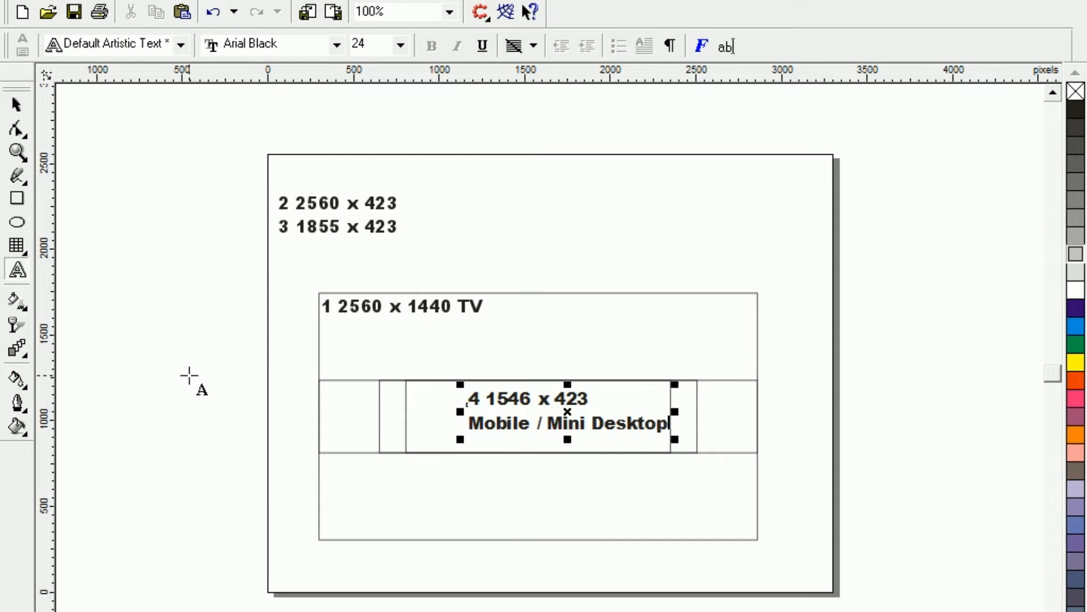
Step: Center-align the two-line Mobile / Mini Desktop label and place it in the middle of the smallest rectangle
left_click(534, 45)
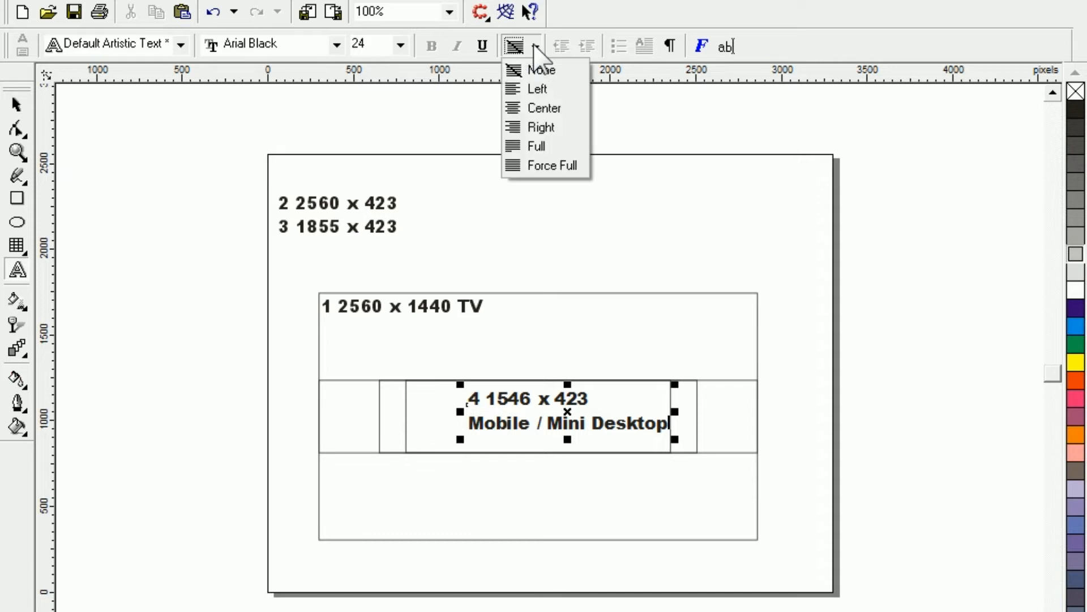
left_click(543, 108)
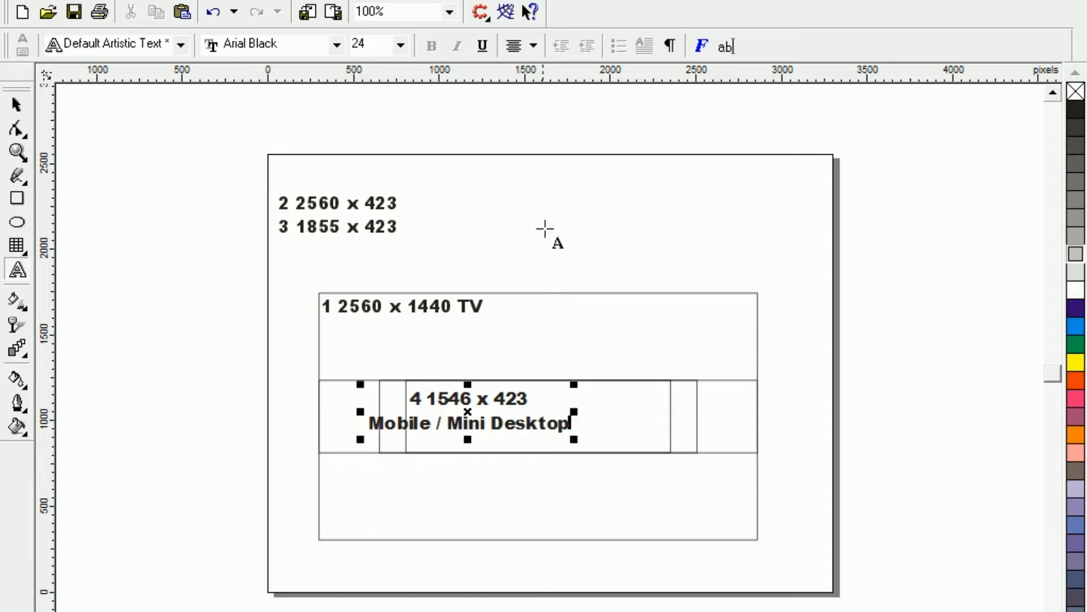
left_click_drag(468, 412, 533, 418)
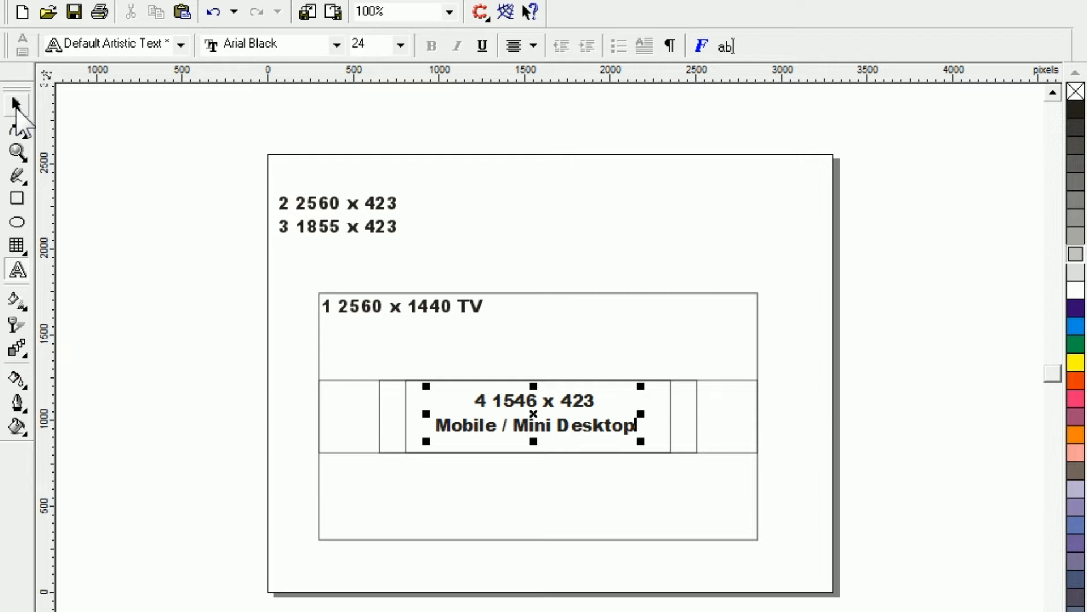
left_click(16, 106)
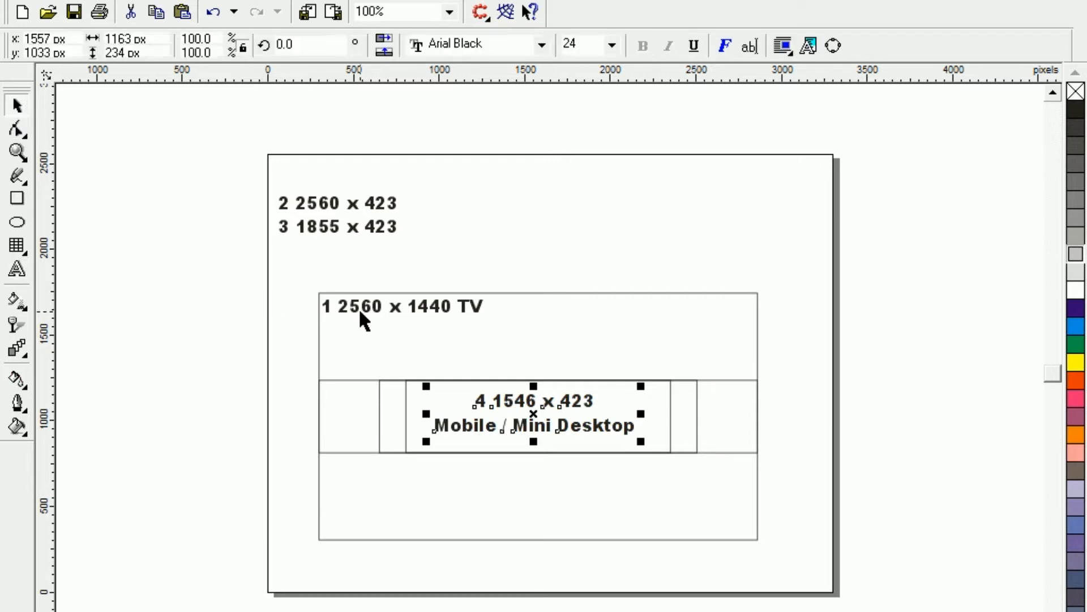
Step: Move the line "2 2560 x 423" to the left end of the wide band and squeeze it to about 287 px wide
left_click(296, 201)
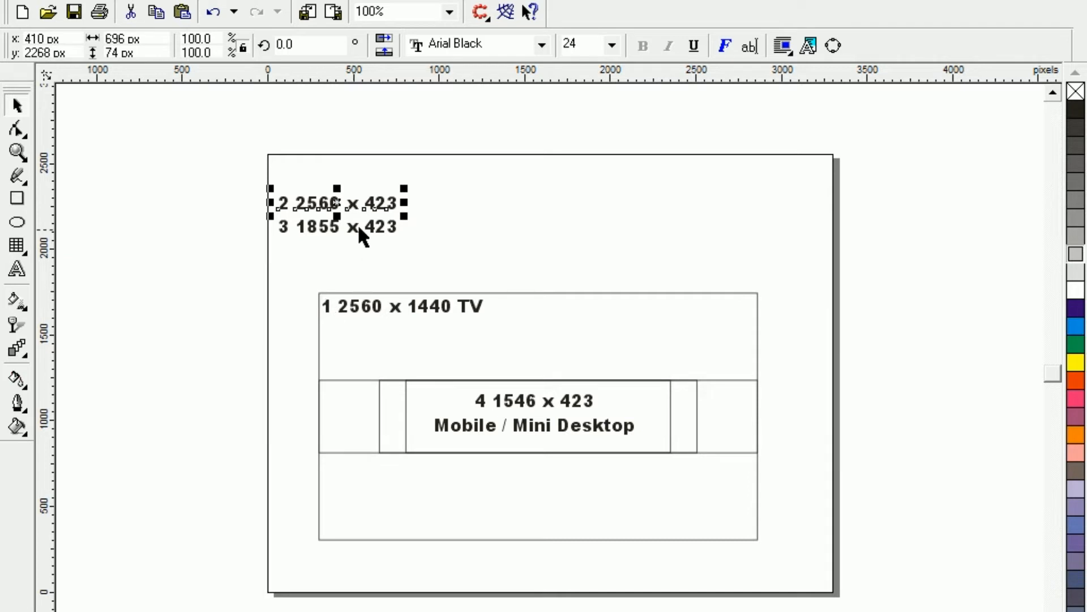
left_click_drag(338, 204, 316, 402)
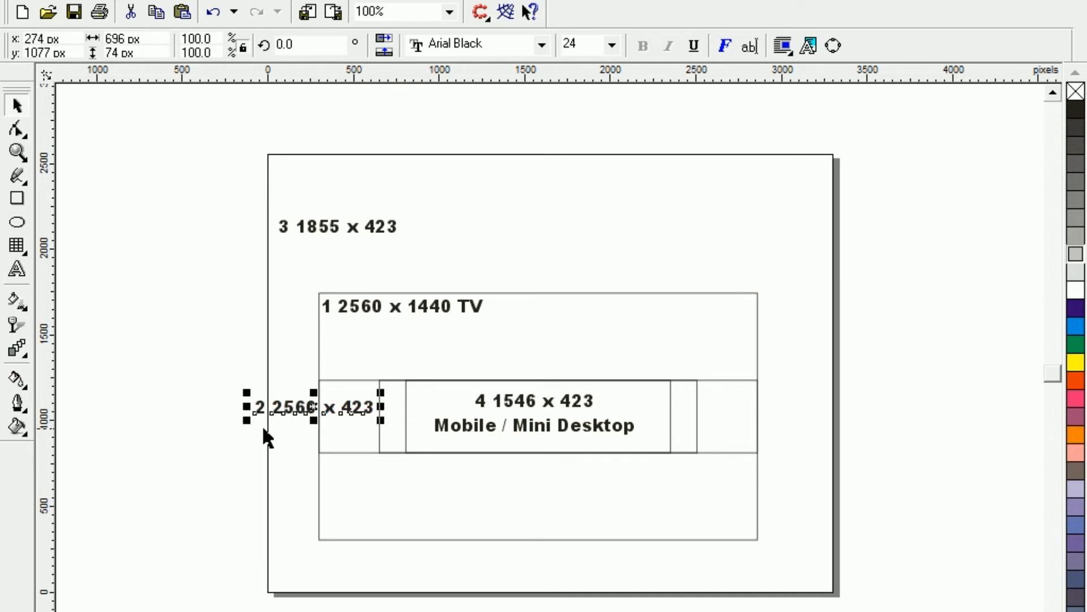
left_click_drag(247, 406, 316, 419)
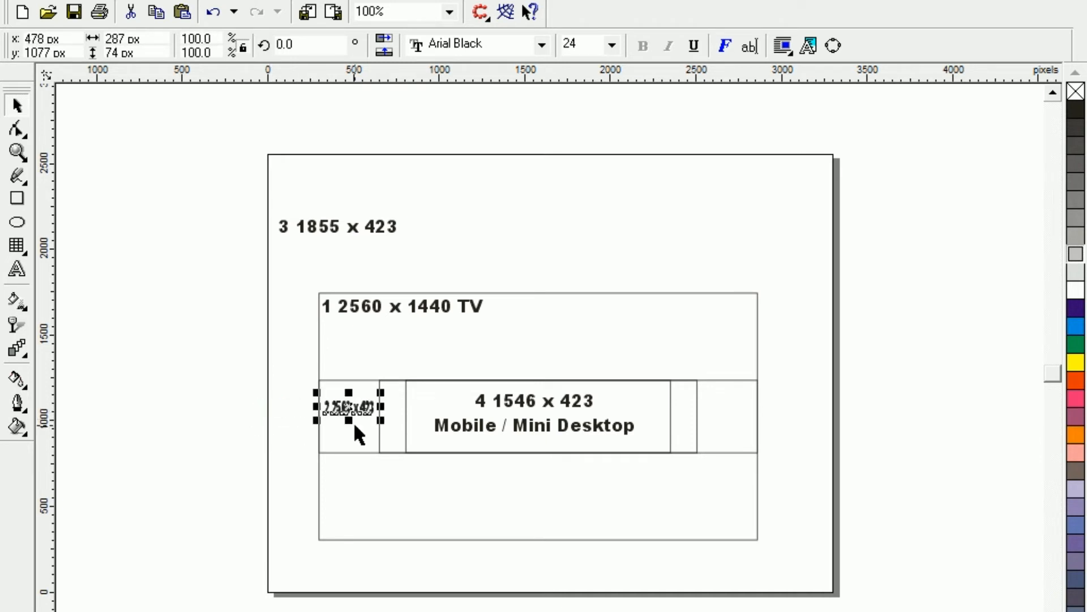
Step: Move the line "3 1855 x 423" to the lower left of the largest rectangle, narrow it to about 461 px and rotate it 90 degrees
left_click(339, 228)
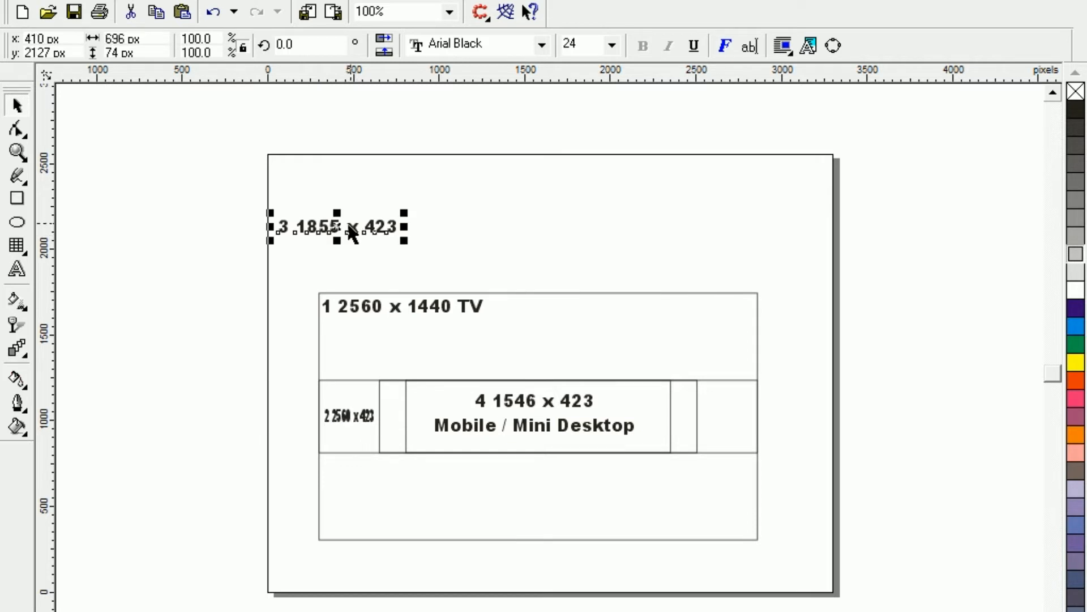
left_click_drag(338, 226, 309, 520)
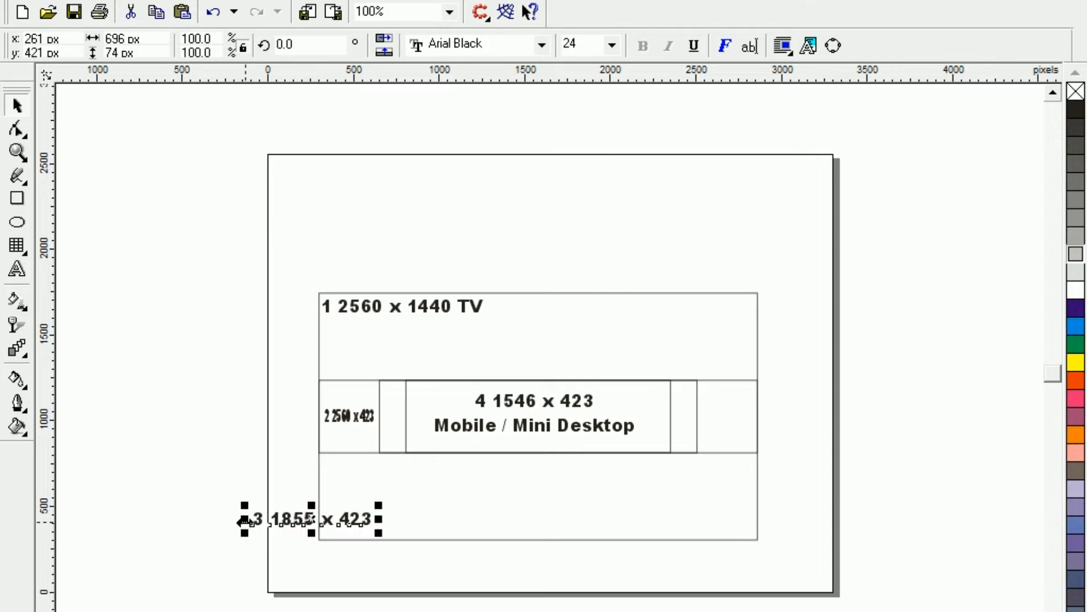
left_click_drag(243, 520, 352, 472)
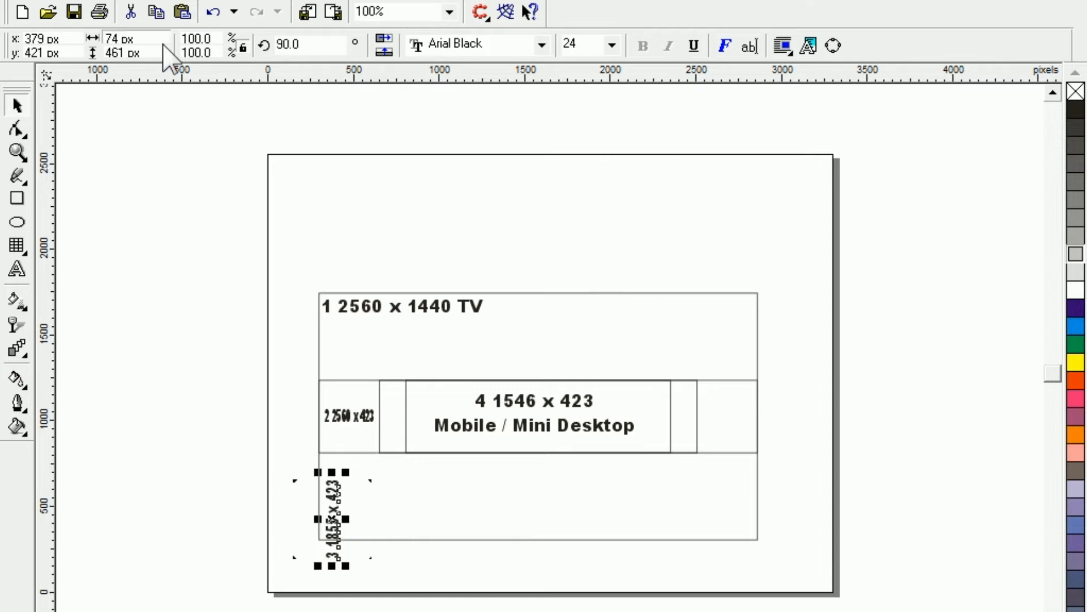
Step: Place the rotated label "3 1855 x 423" in the narrow strip left of the smallest rectangle and shorten it to about 307 px
left_click(148, 389)
left_click(333, 534)
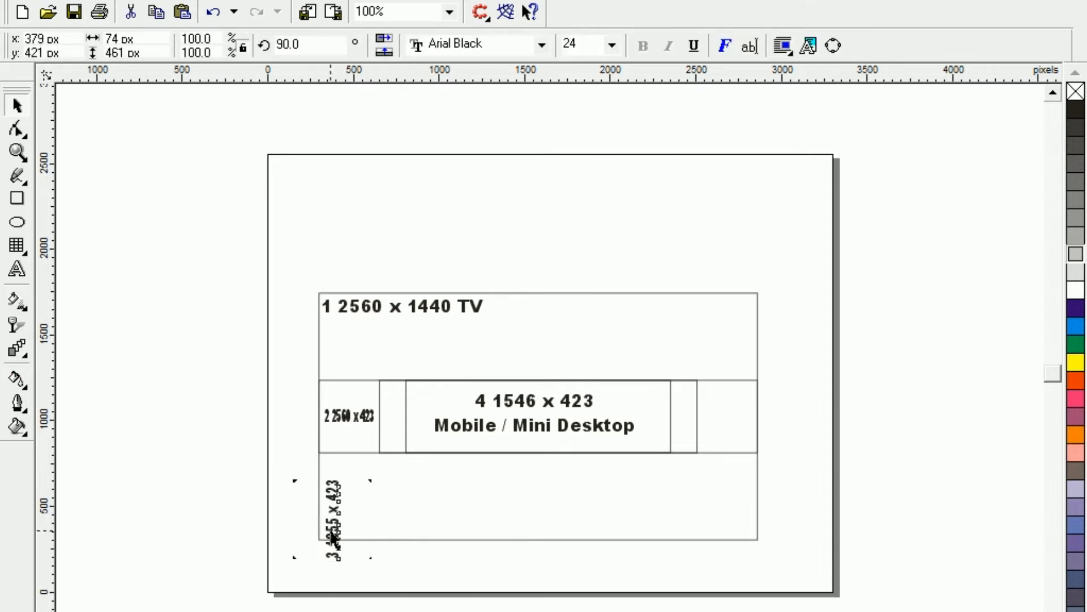
left_click_drag(330, 520, 389, 430)
left_click_drag(393, 474, 396, 447)
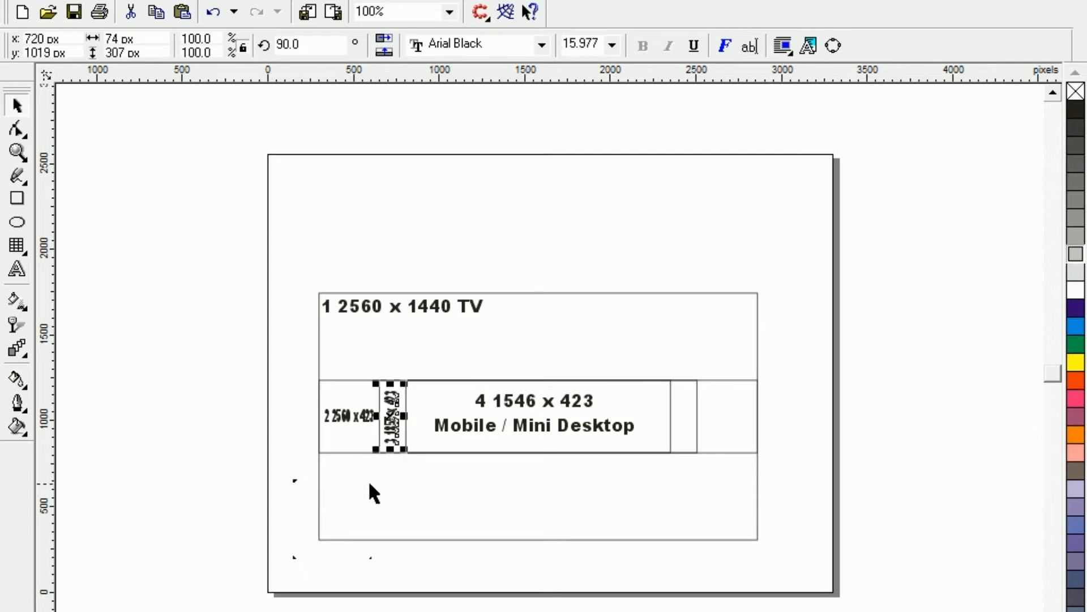
left_click(87, 446)
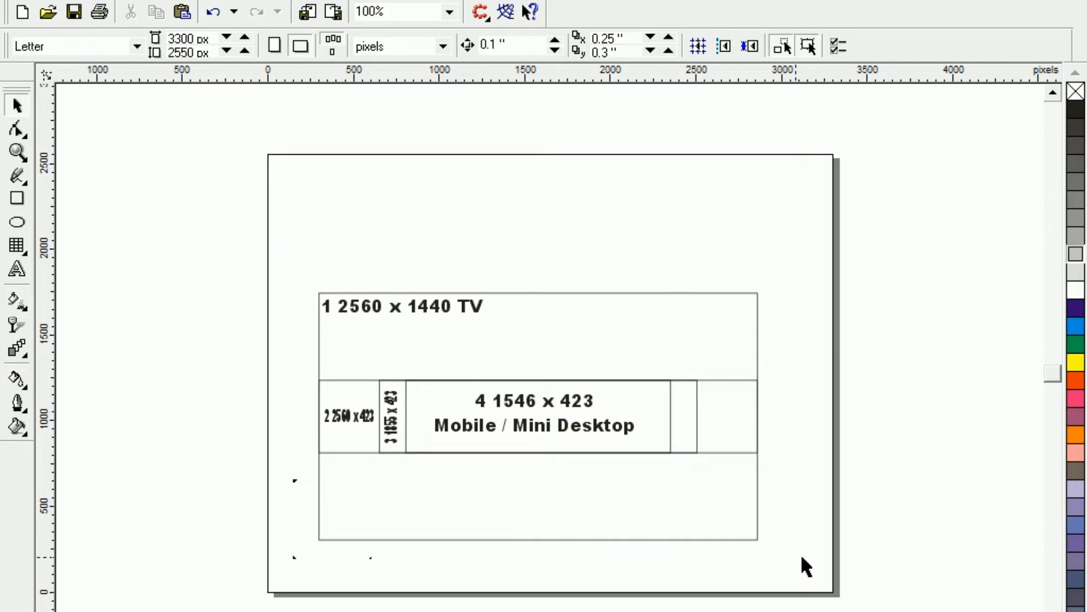
Step: Fill the 1546 x 423 rectangle with blue and send it behind its label
key("ctrl+a")
key("shift+F2")
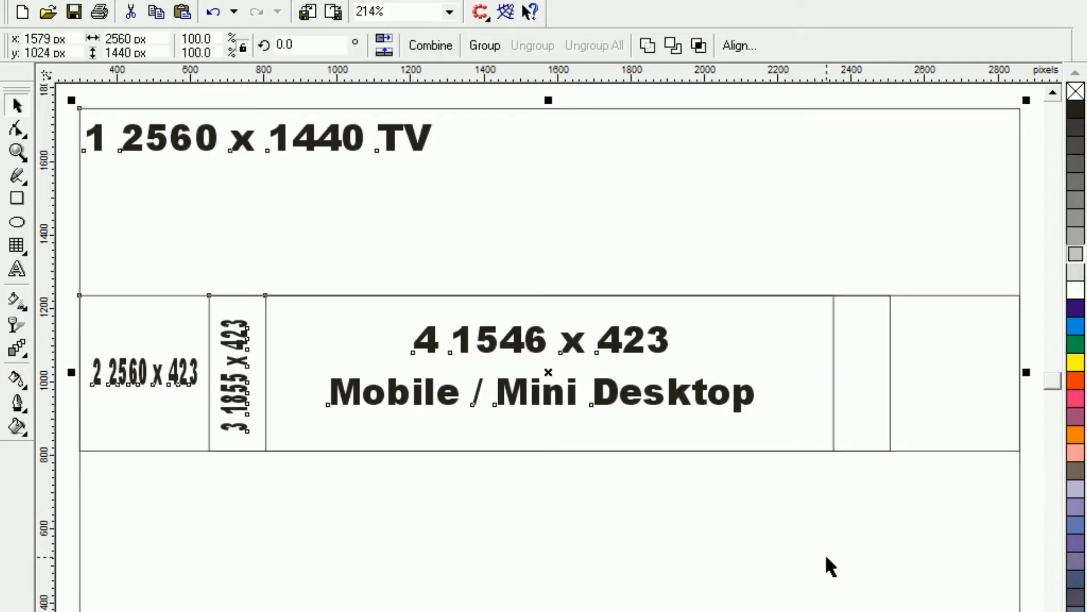
left_click(659, 573)
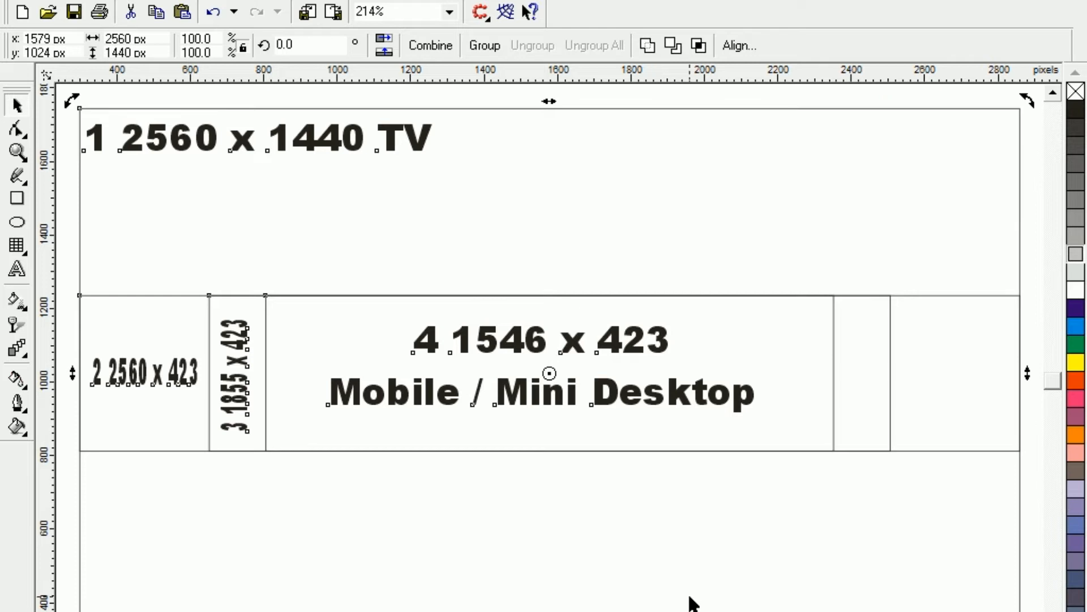
left_click(675, 579)
left_click(499, 217)
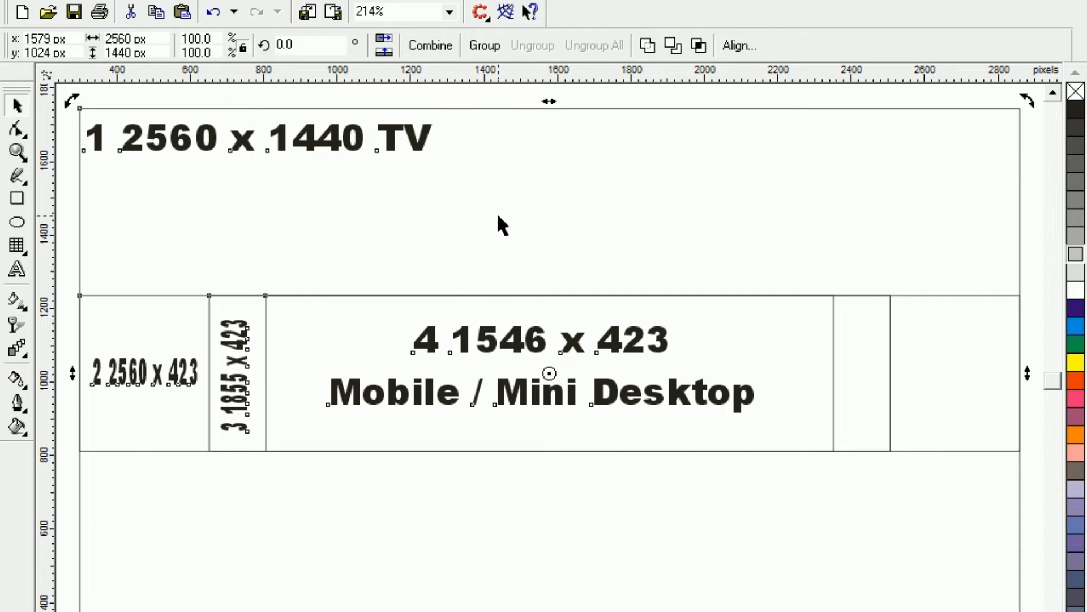
left_click(433, 552)
left_click(67, 248)
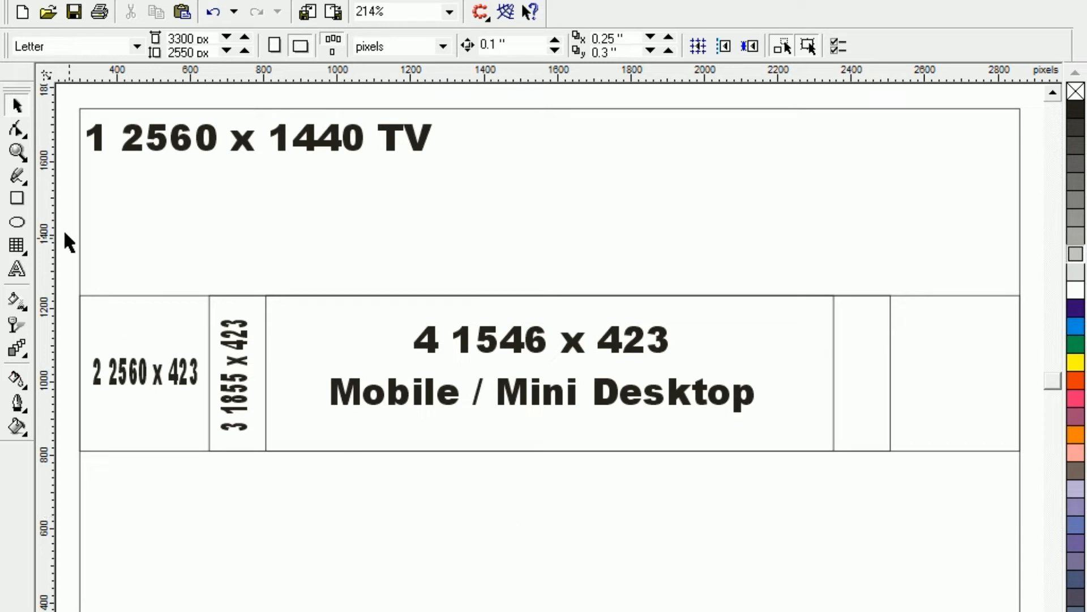
left_click(266, 330)
left_click(1077, 327)
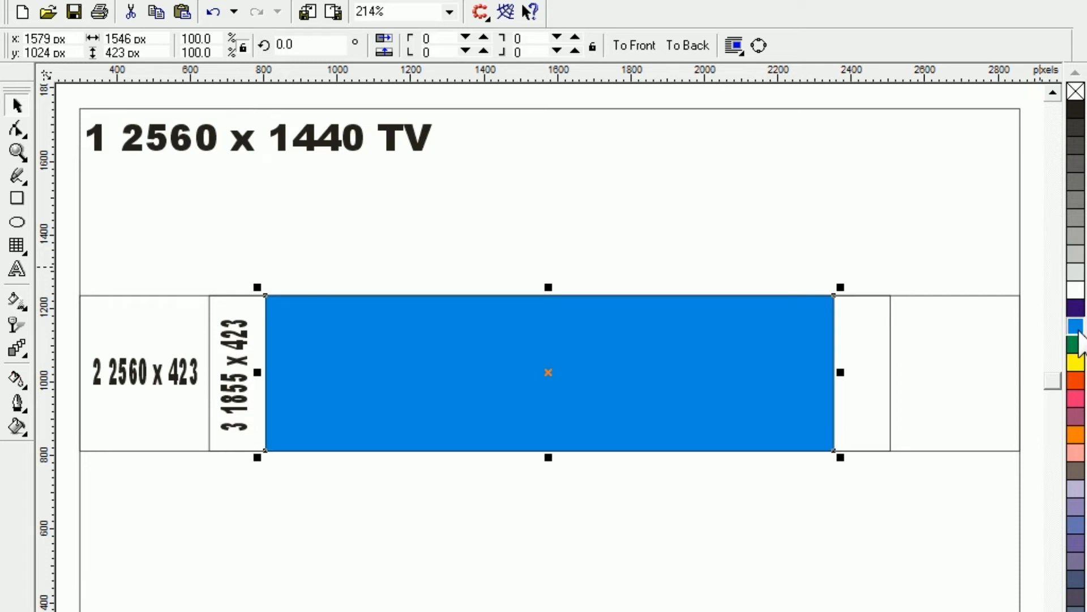
key("shift+Page_Down")
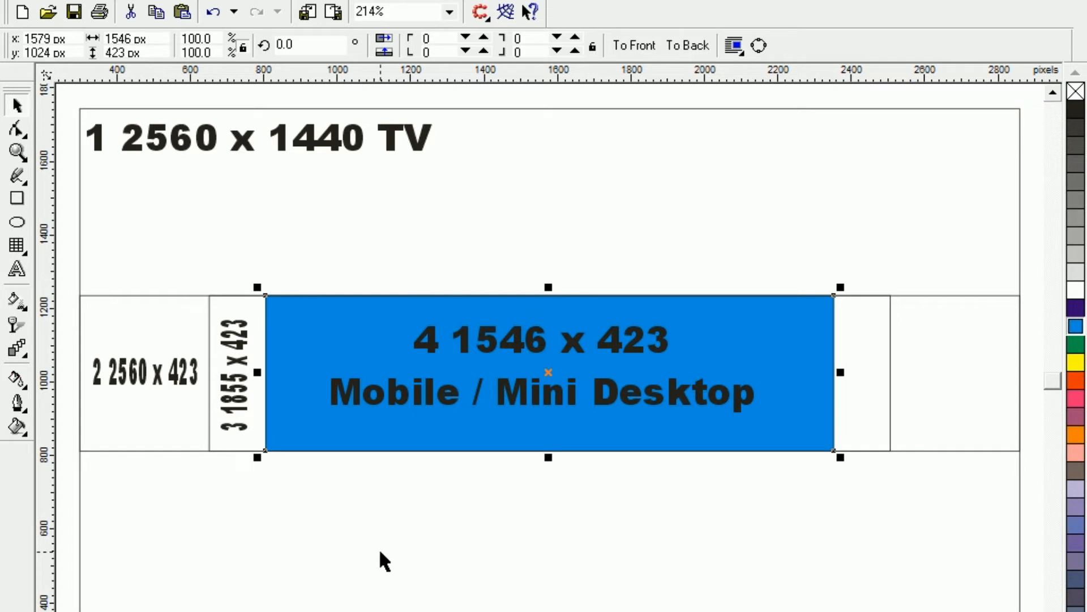
Step: Fill the 2560 x 423 rectangle with orange-red and send it to the back
left_click(380, 550)
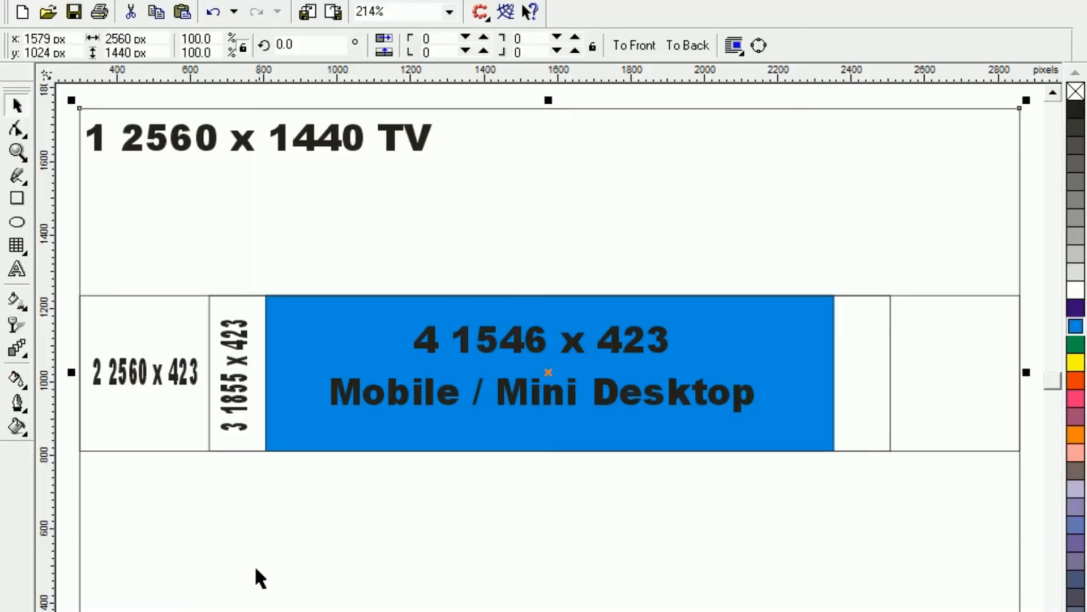
left_click(146, 448)
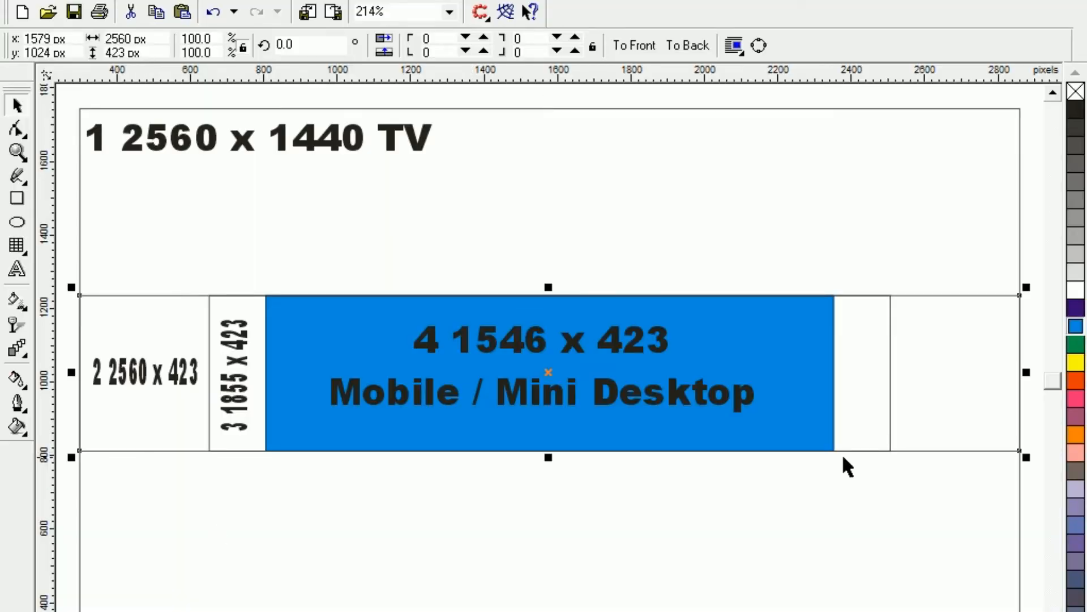
left_click(1076, 362)
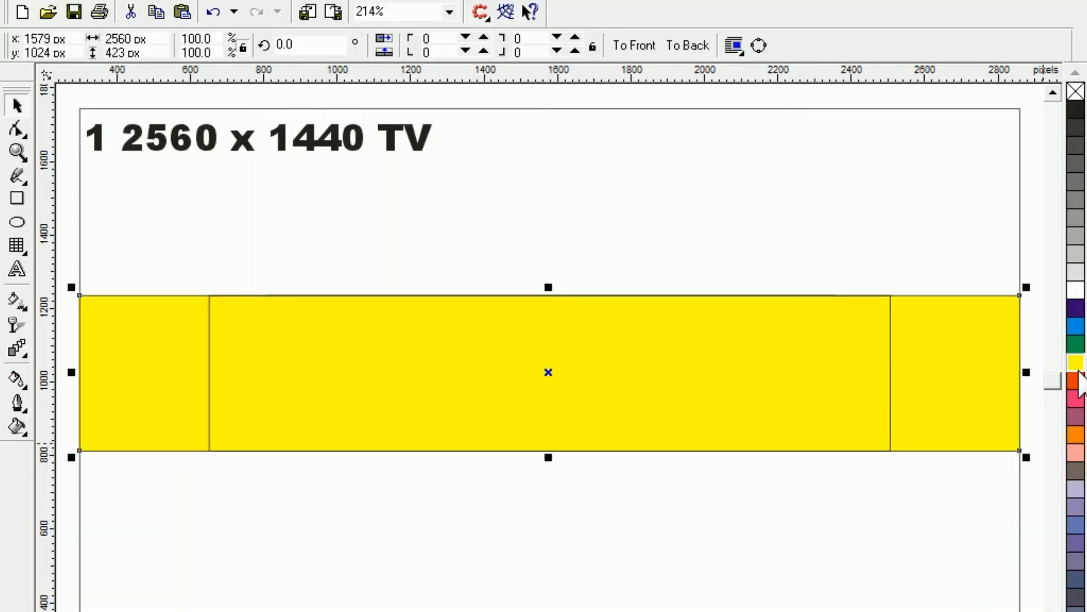
left_click(1074, 380)
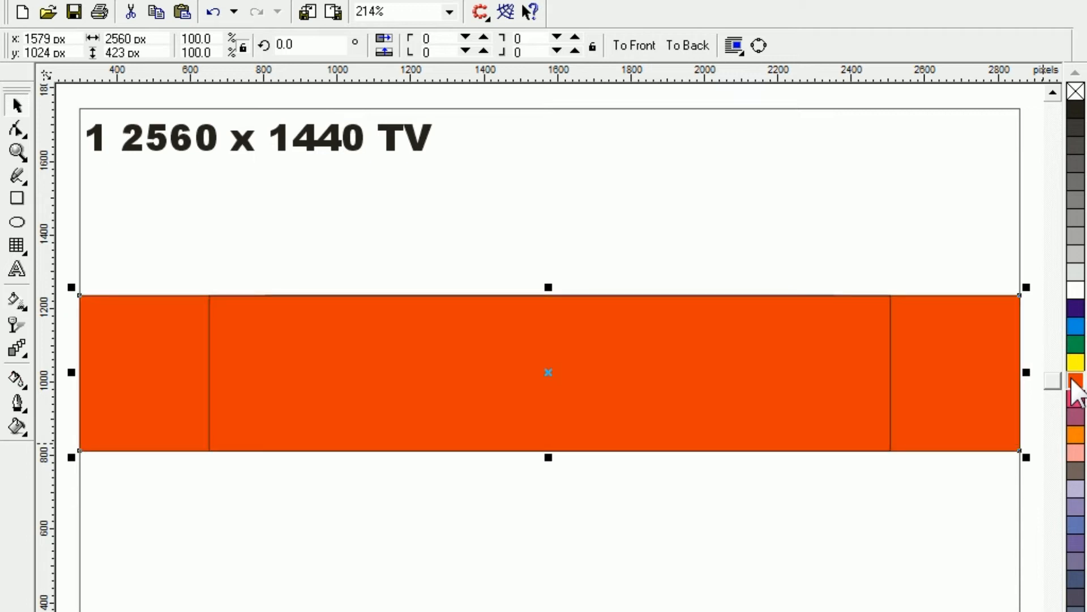
key("shift+Page_Down")
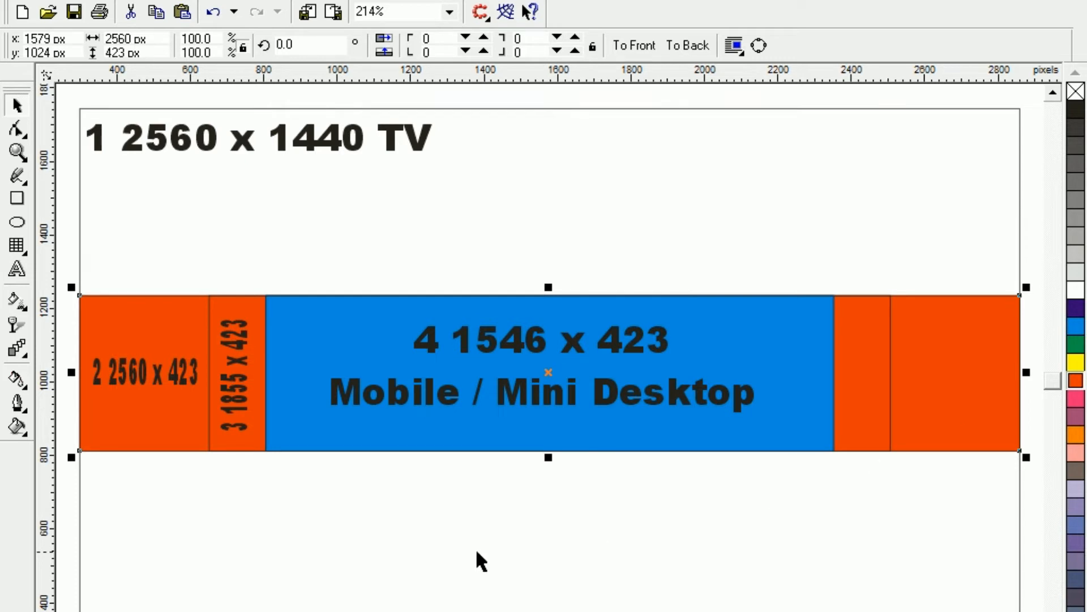
Step: Add the text "Tablet" in AvantGarde Bk BT at size 24 in the empty area below the orange-red band
left_click(262, 392)
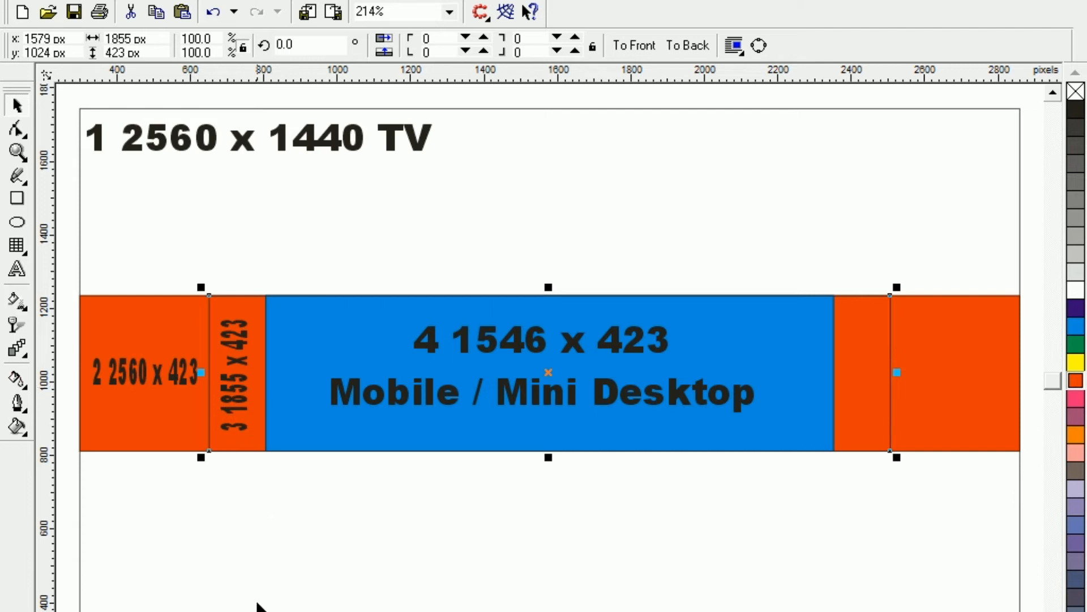
left_click(16, 269)
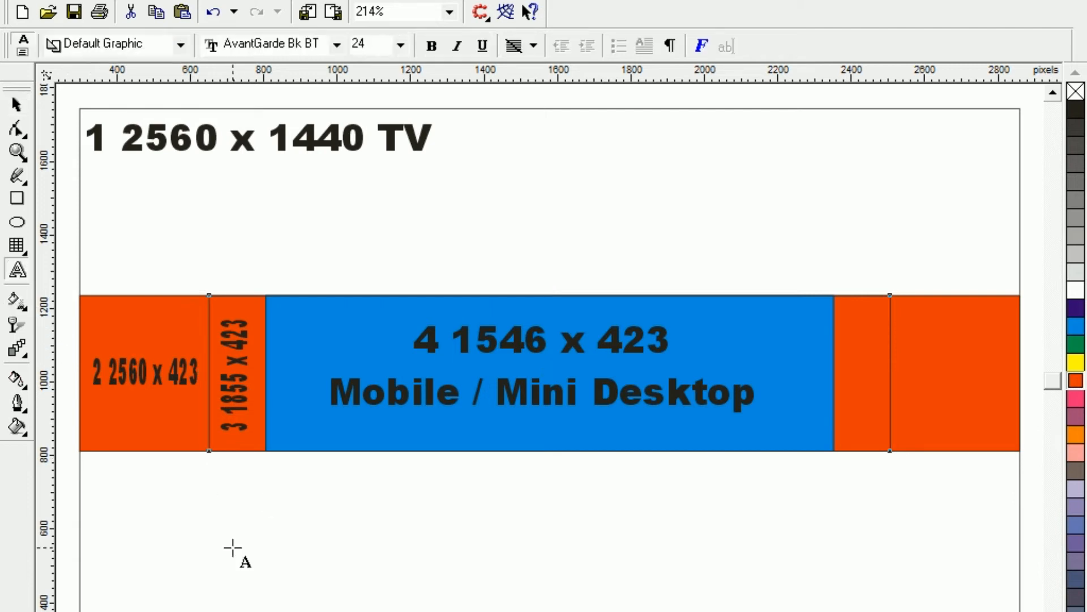
left_click(236, 549)
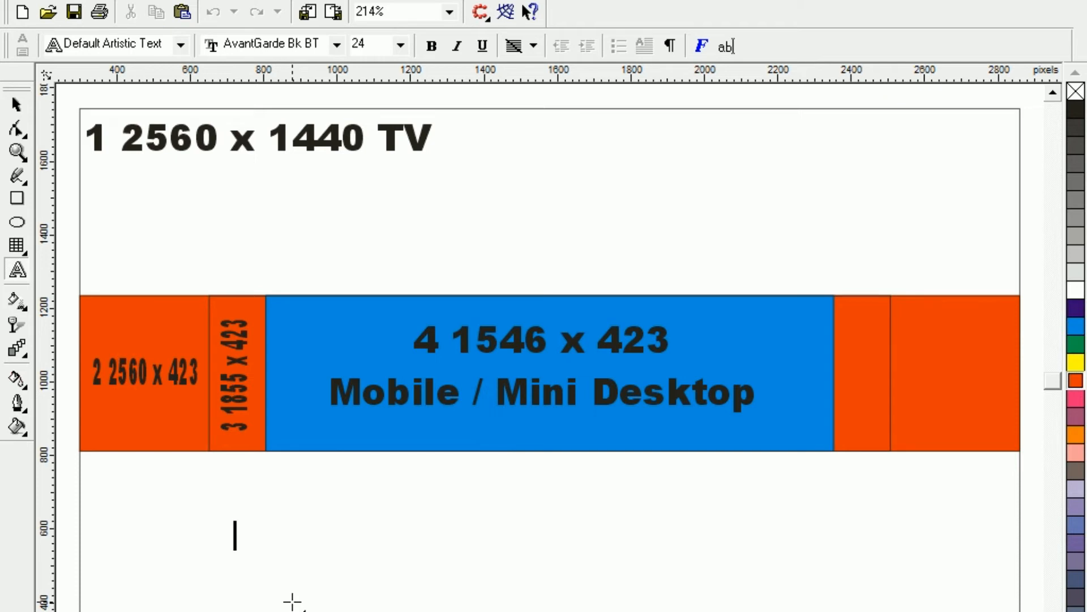
type("Tabl")
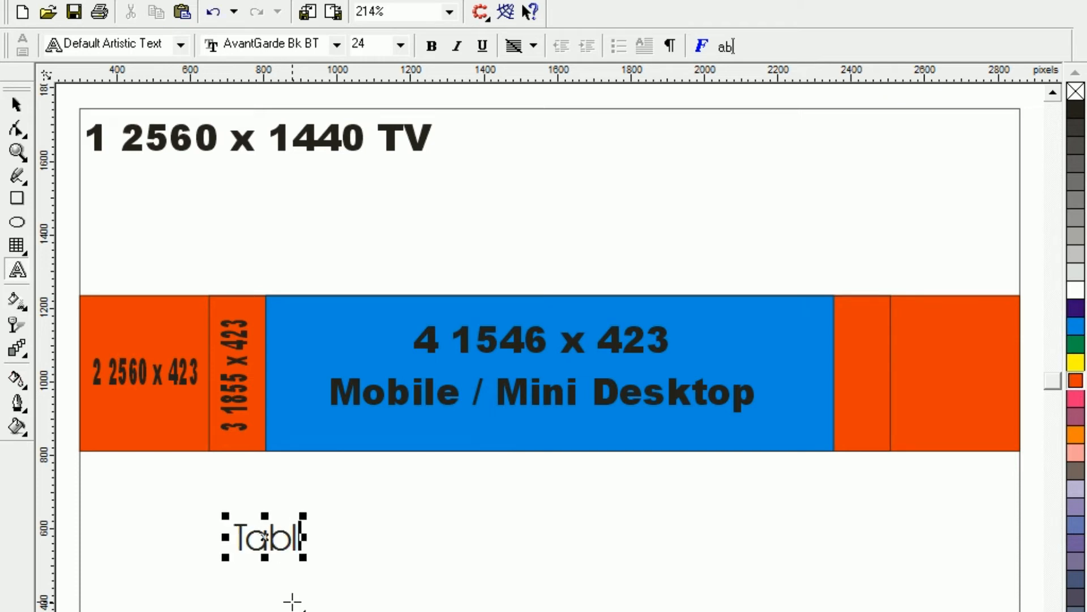
type("et")
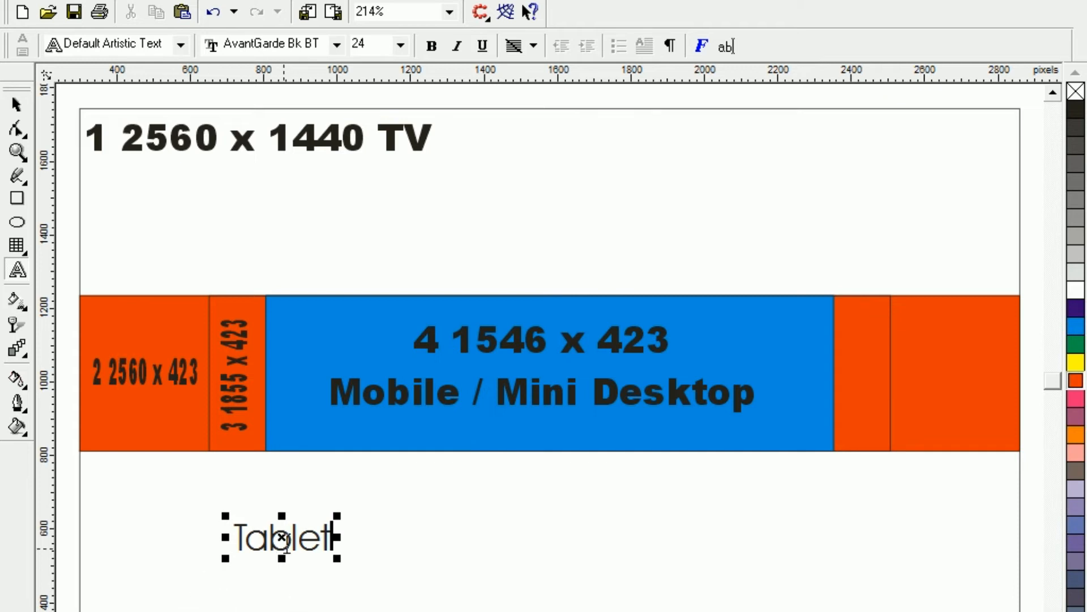
left_click(16, 104)
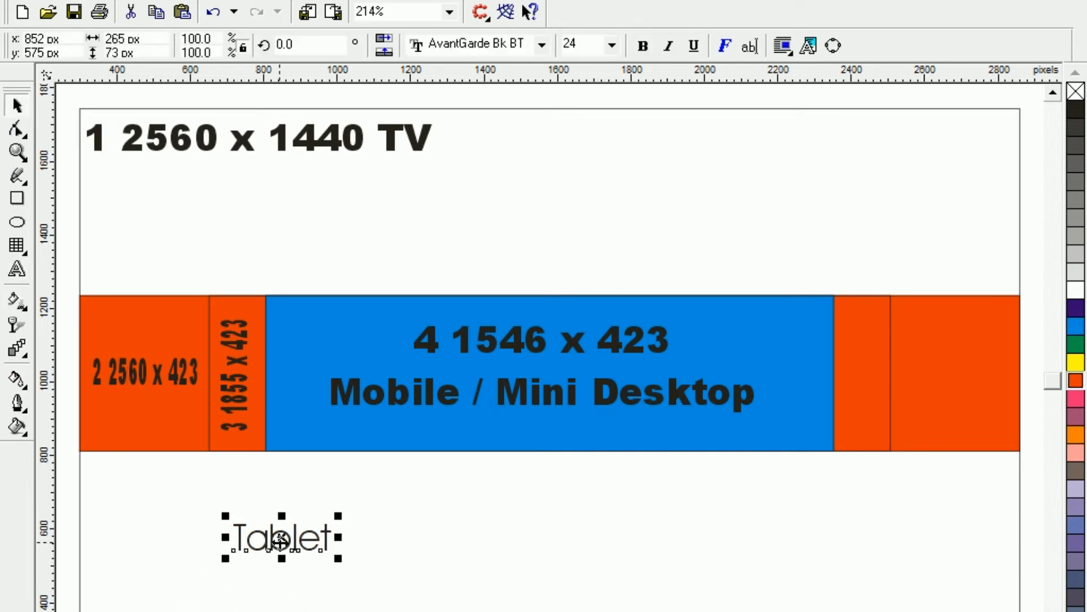
Step: Rotate the "Tablet" text 90 degrees and place it in the narrow strip right of the blue rectangle
left_click_drag(316, 48, 154, 51)
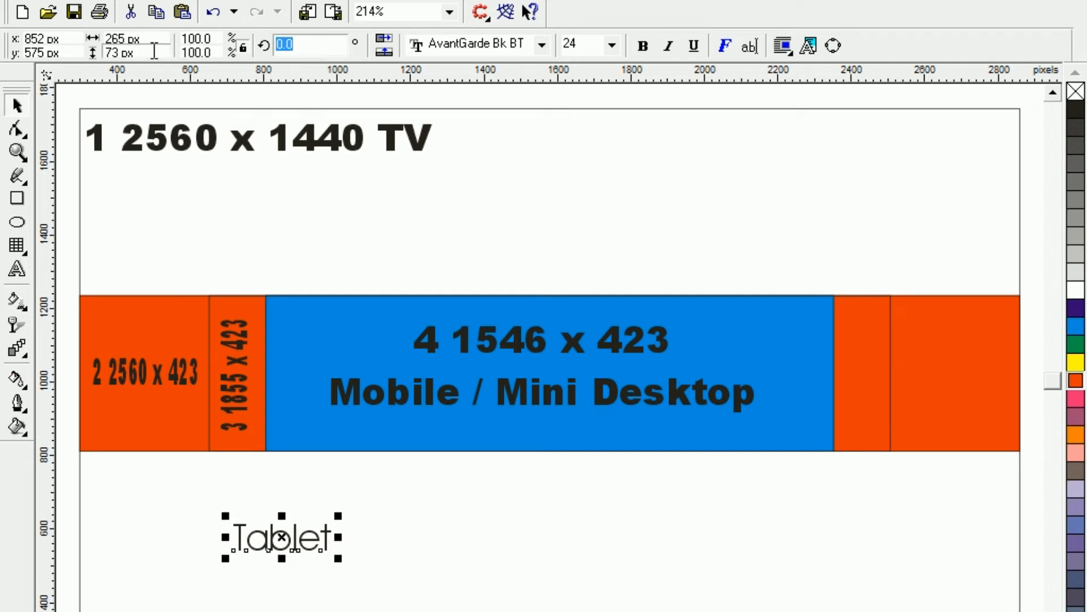
type("90")
key("Return")
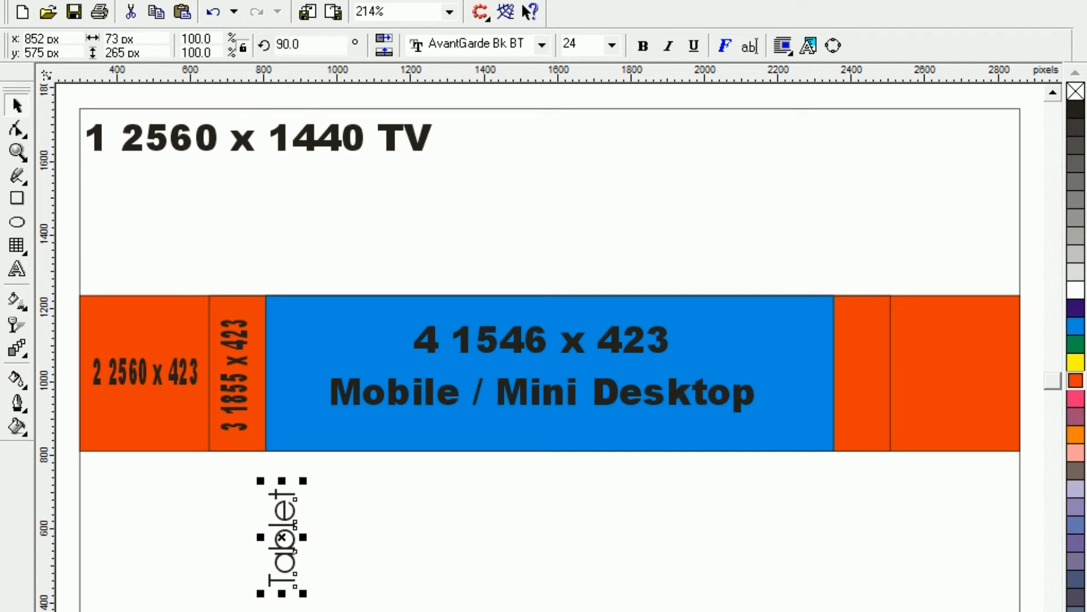
left_click_drag(281, 541, 860, 378)
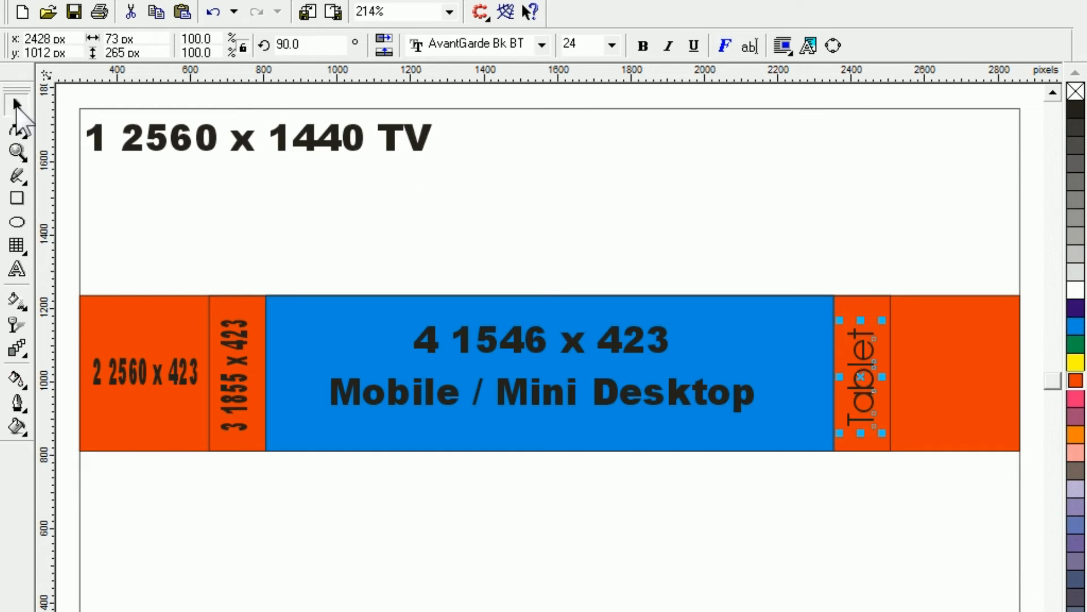
Step: Fill the 1855 x 423 rectangle with dark purple and stack it behind the blue rectangle and the labels
left_click(235, 248)
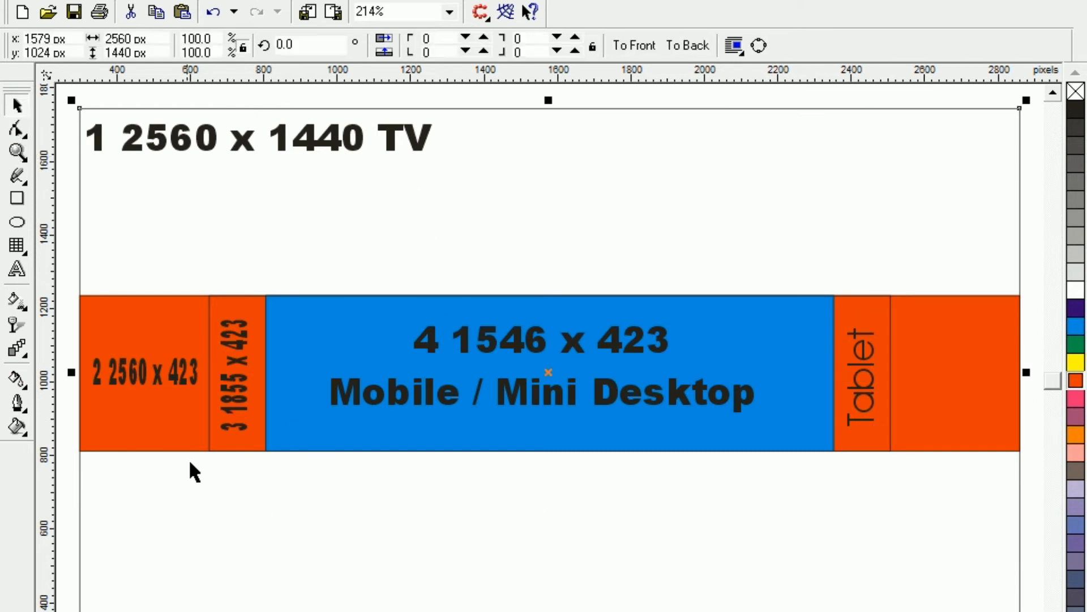
left_click(209, 420)
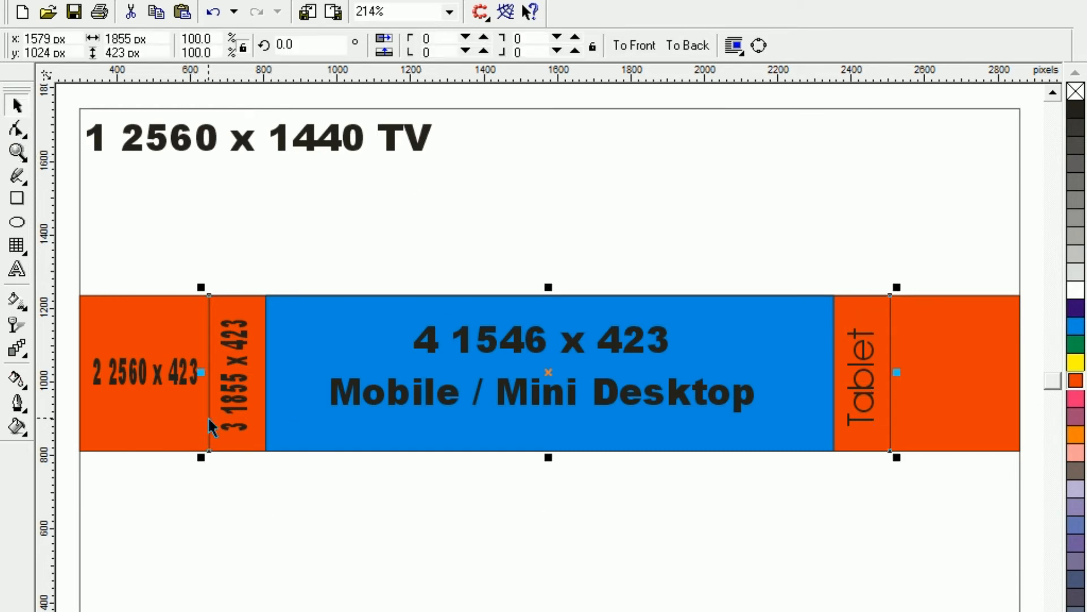
left_click(1074, 310)
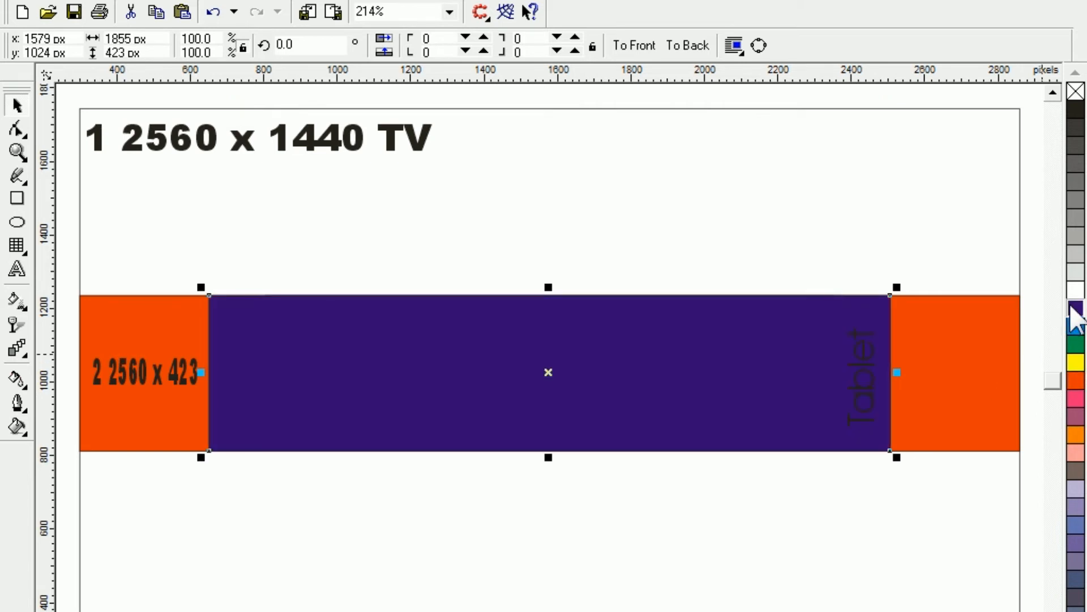
left_click(785, 180)
Step: Colour the two rotated labels "Tablet" and "3 1855 x 423" white
left_click(868, 373)
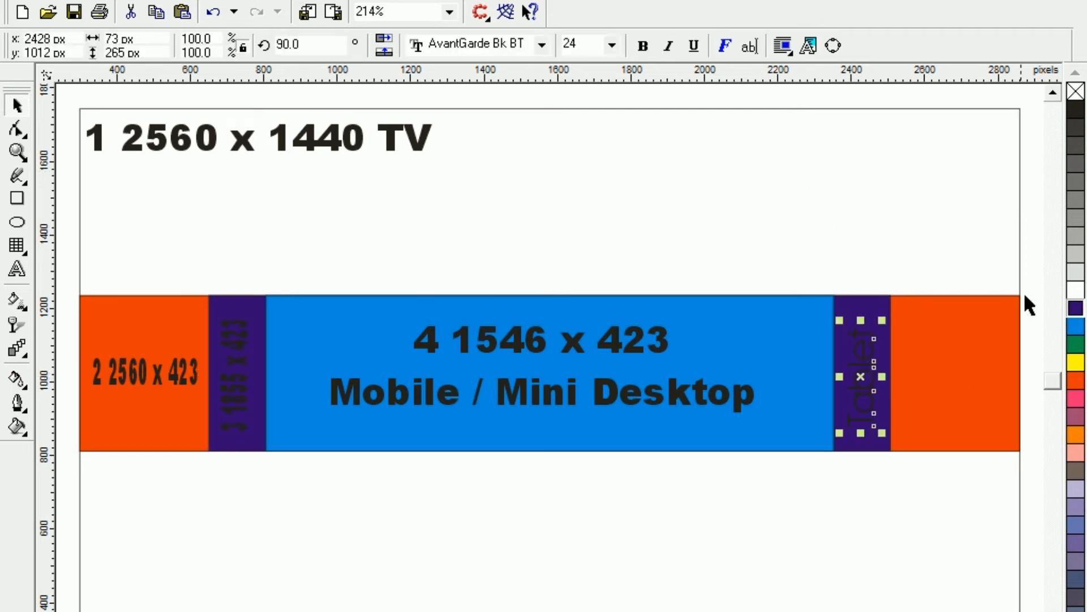
left_click(1076, 290)
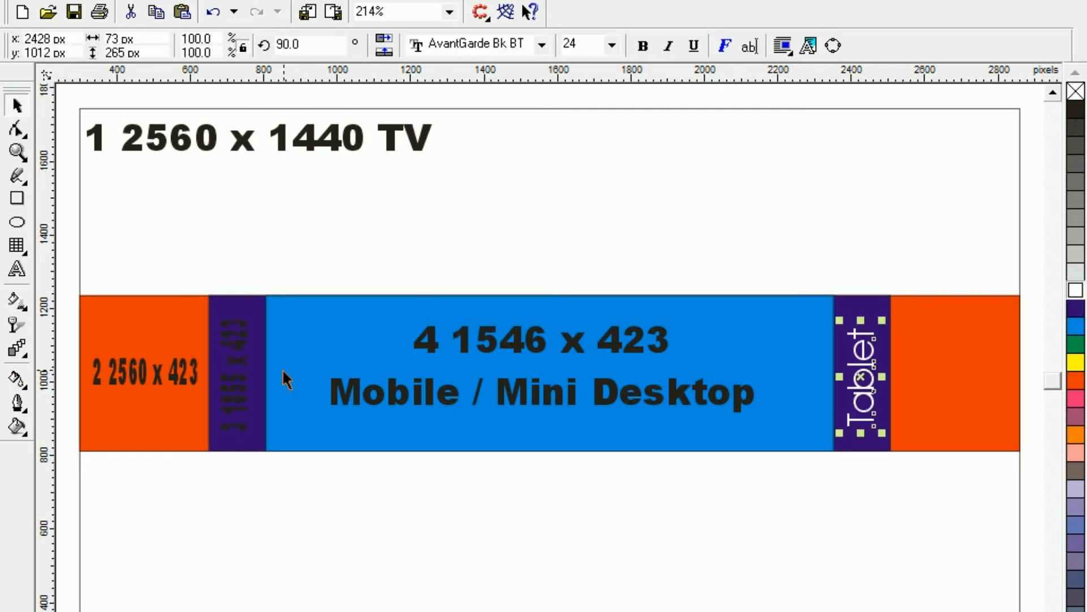
left_click(242, 379)
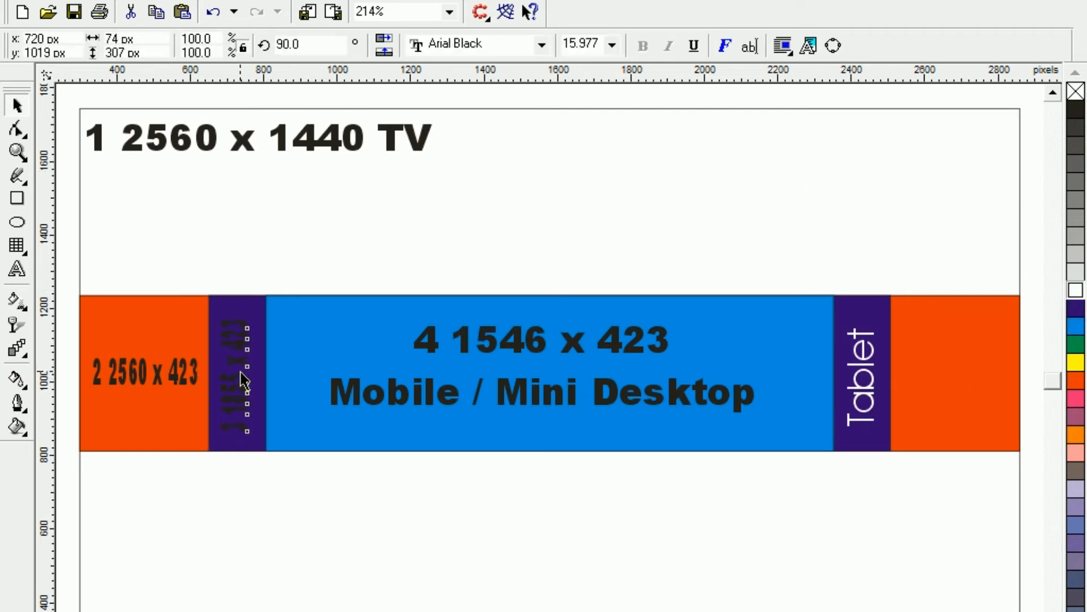
left_click(1076, 291)
left_click(306, 515)
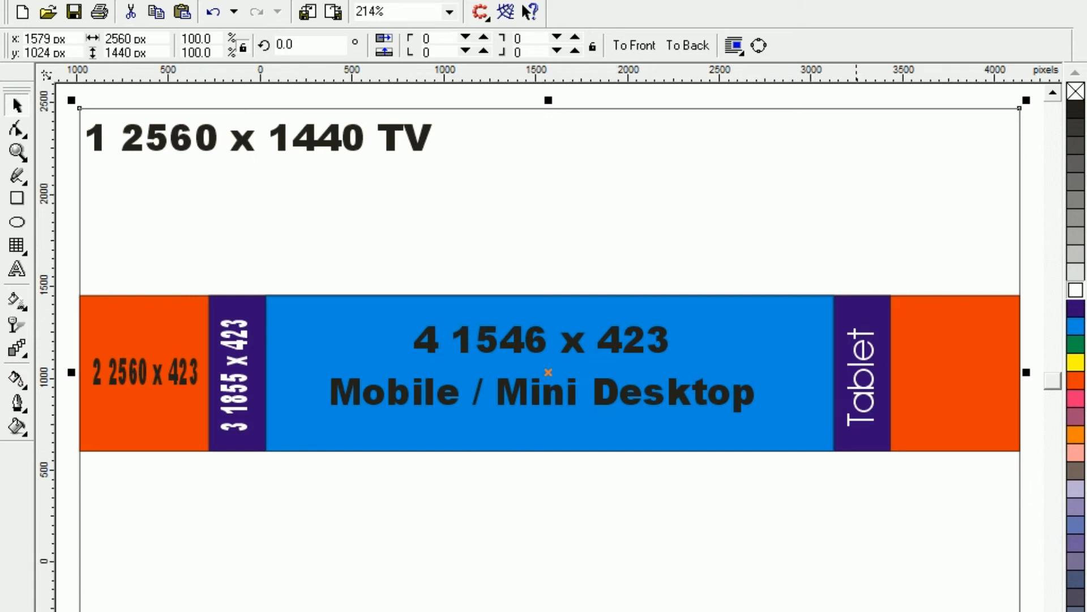
Step: Move the 2560 x 1440 banner artwork onto the template so it covers the largest rectangle and its labels
key("F3")
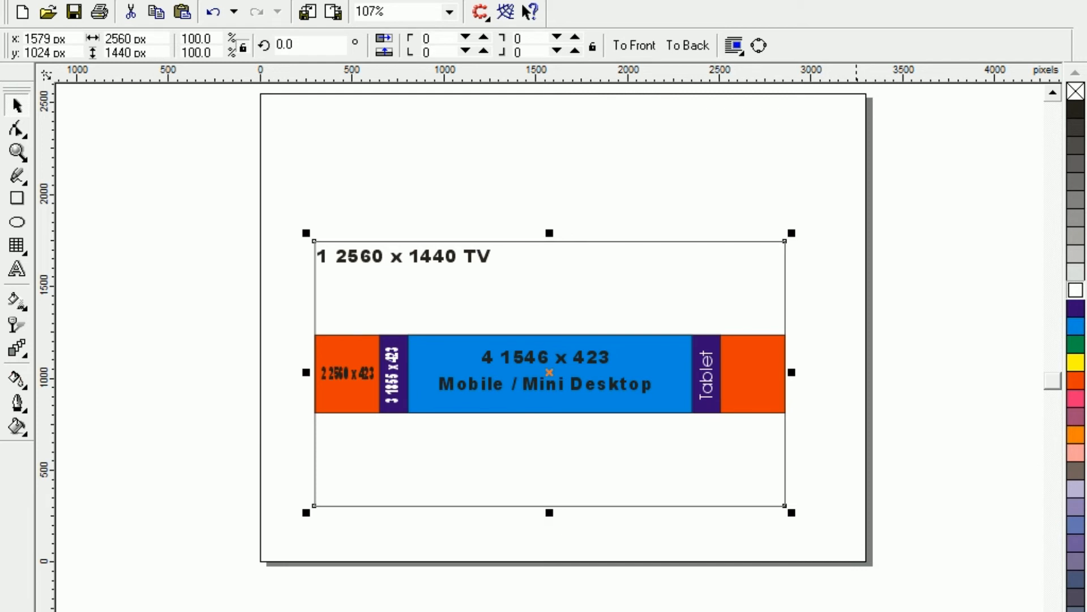
key("F3")
left_click_drag(944, 409, 503, 413)
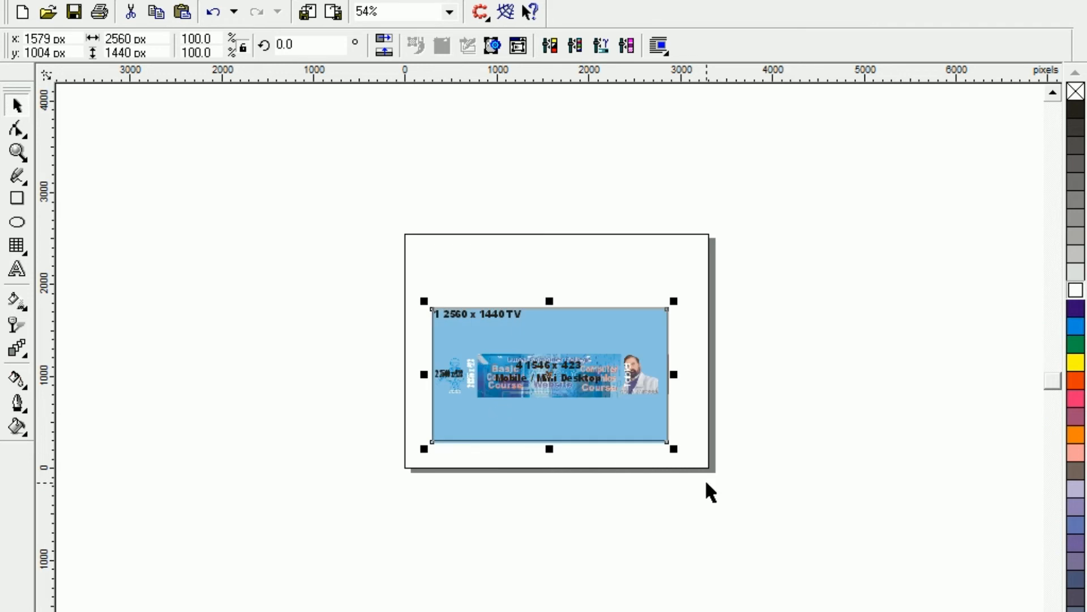
left_click_drag(332, 261, 791, 526)
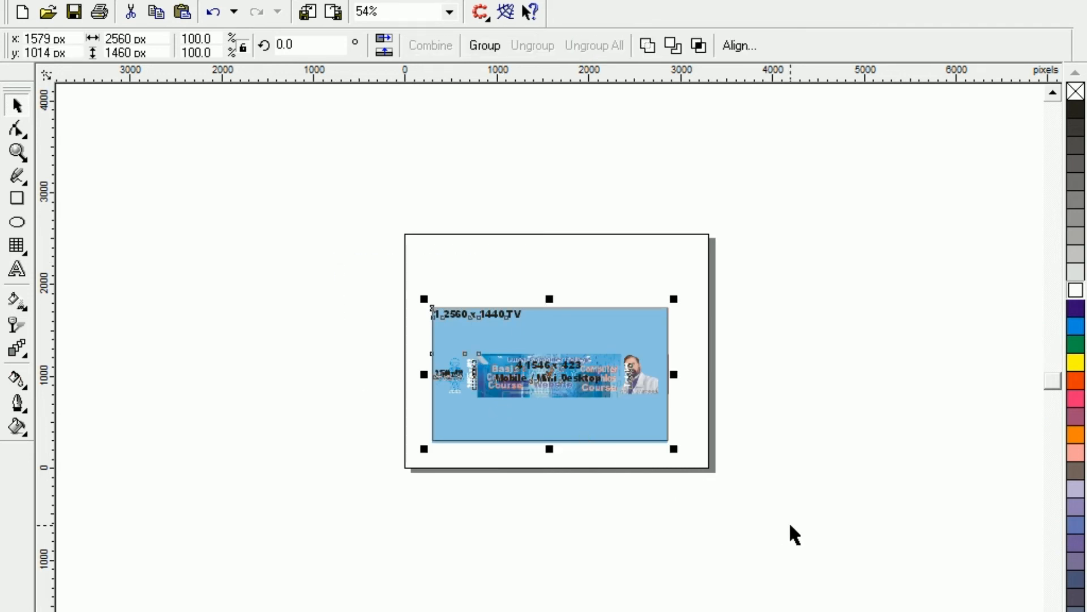
key("shift+F2")
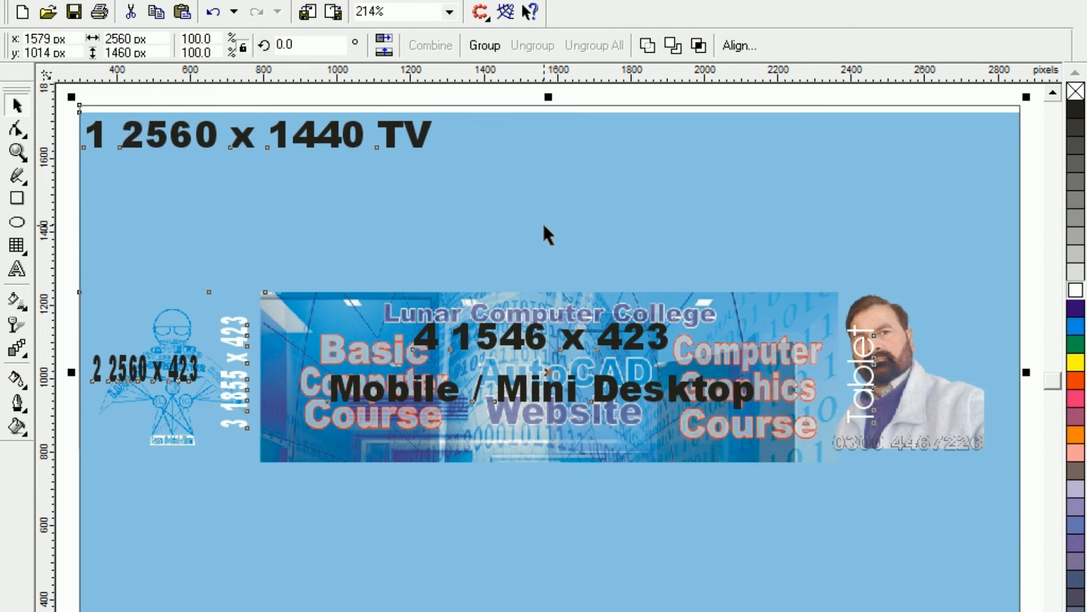
scroll(542, 222, "up", 1)
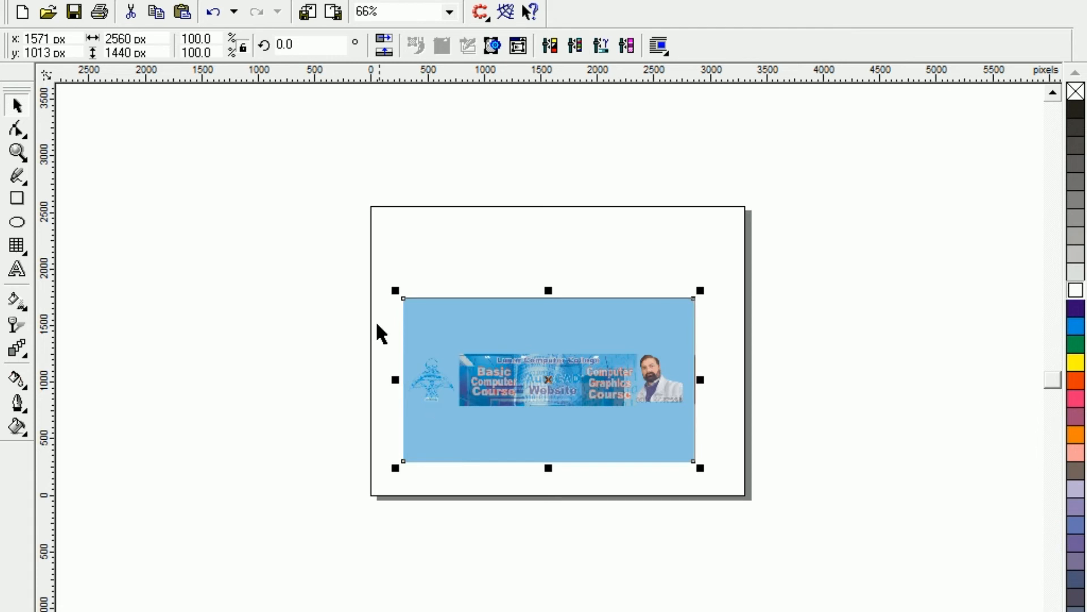
left_click_drag(367, 276, 801, 553)
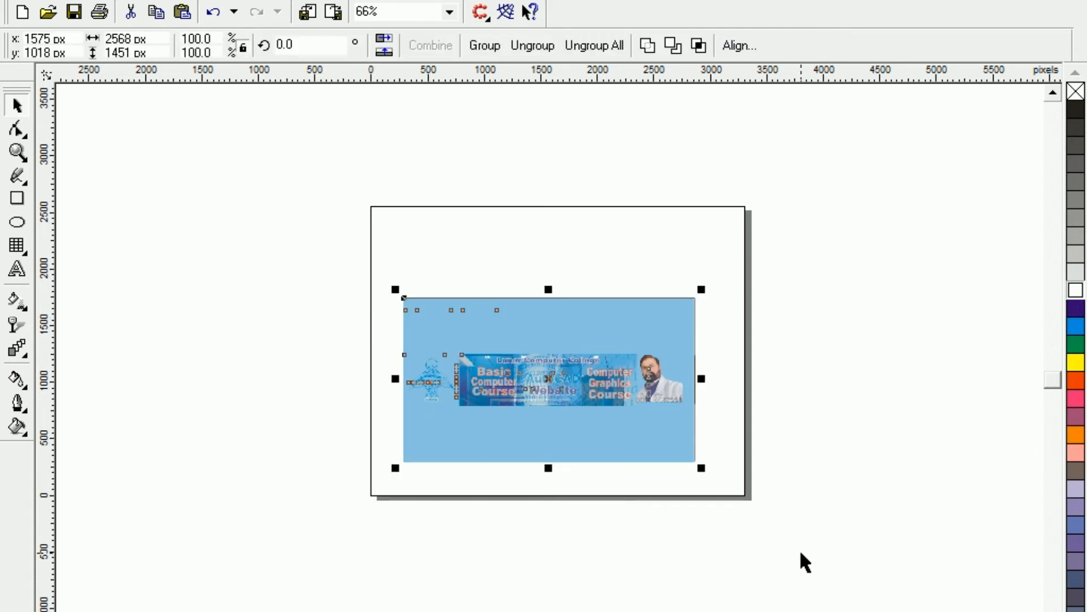
key("shift+F2")
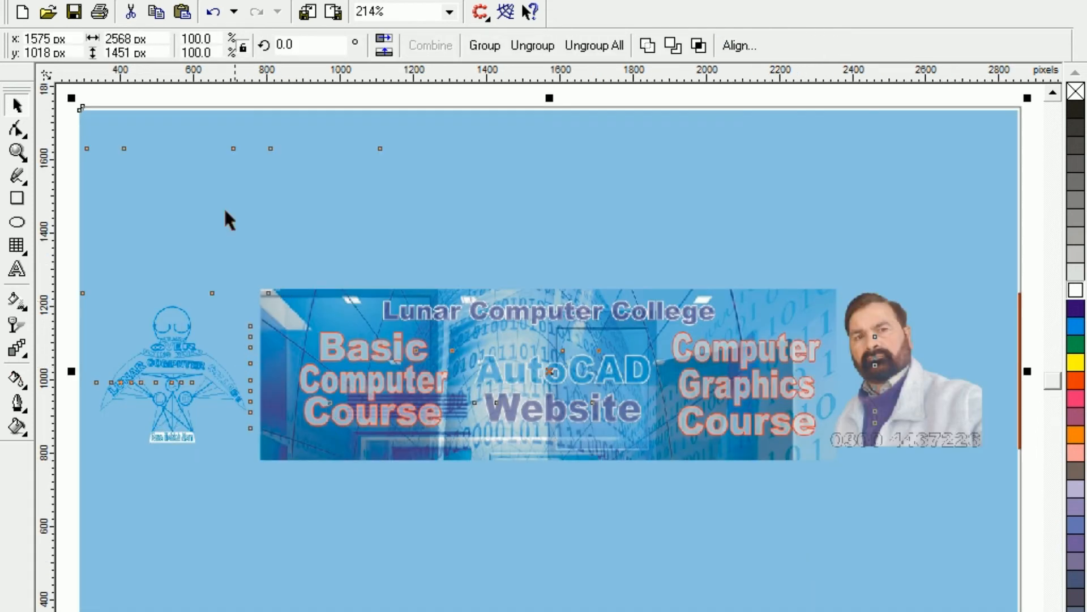
left_click(161, 100)
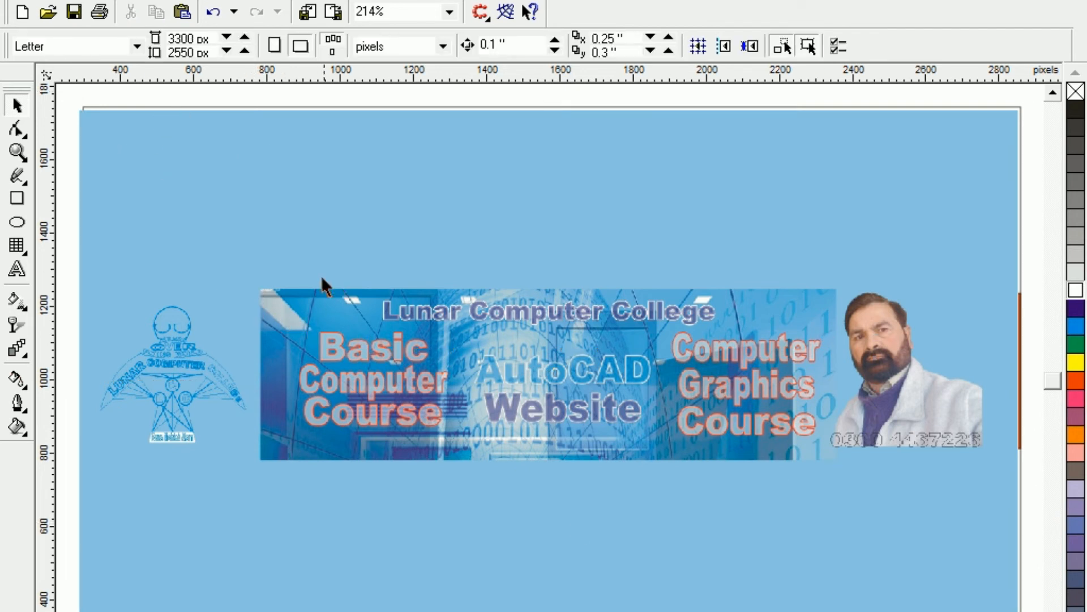
Step: Draw a rectangle about 1569 x 470 px around the central picture strip with the course titles in the banner artwork
left_click(17, 198)
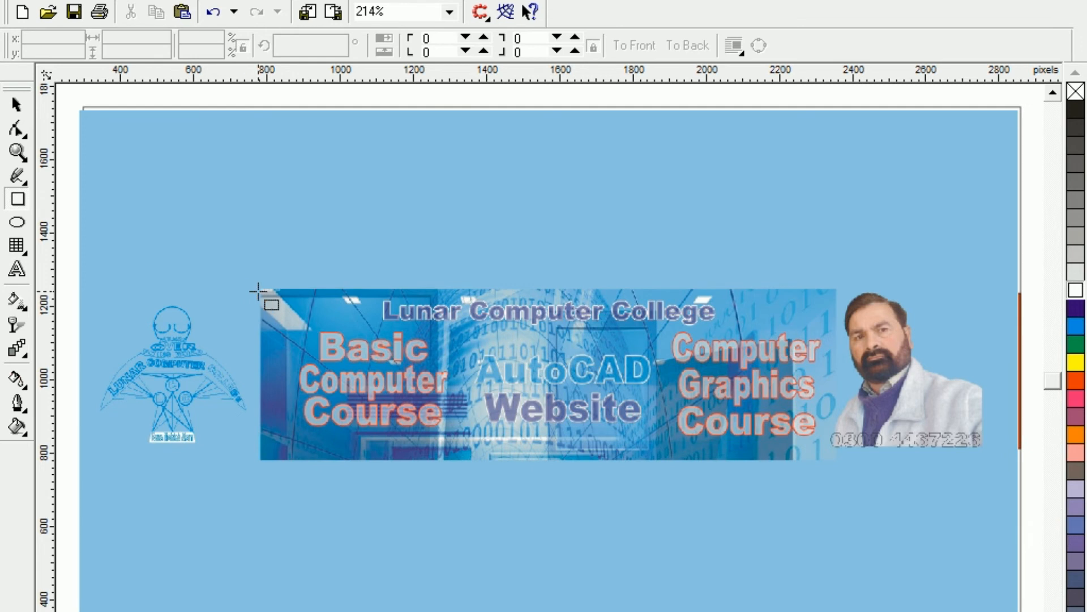
left_click_drag(263, 290, 833, 462)
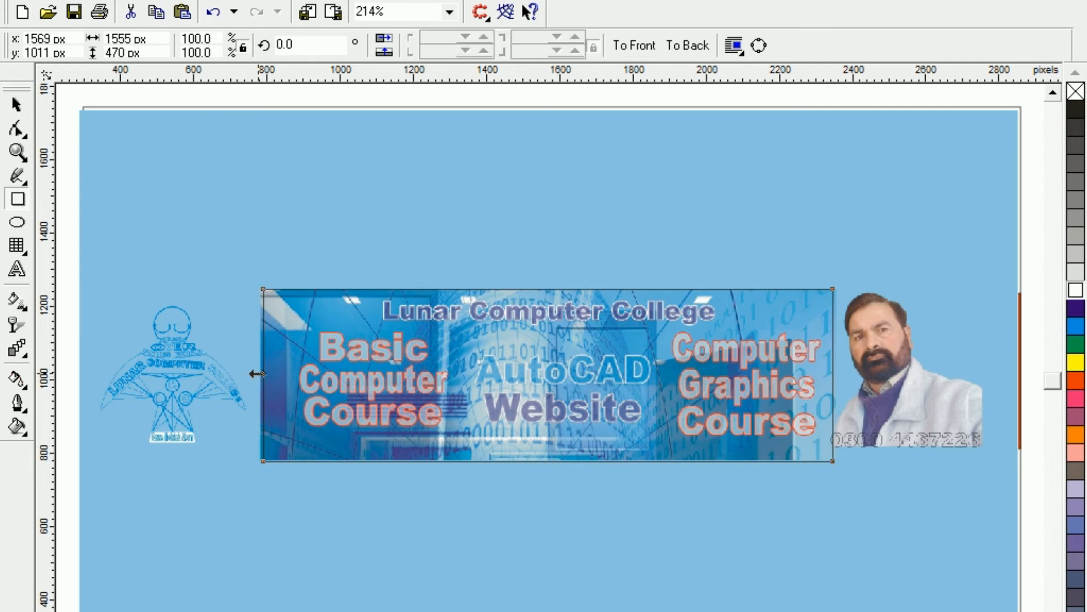
left_click_drag(253, 374, 248, 374)
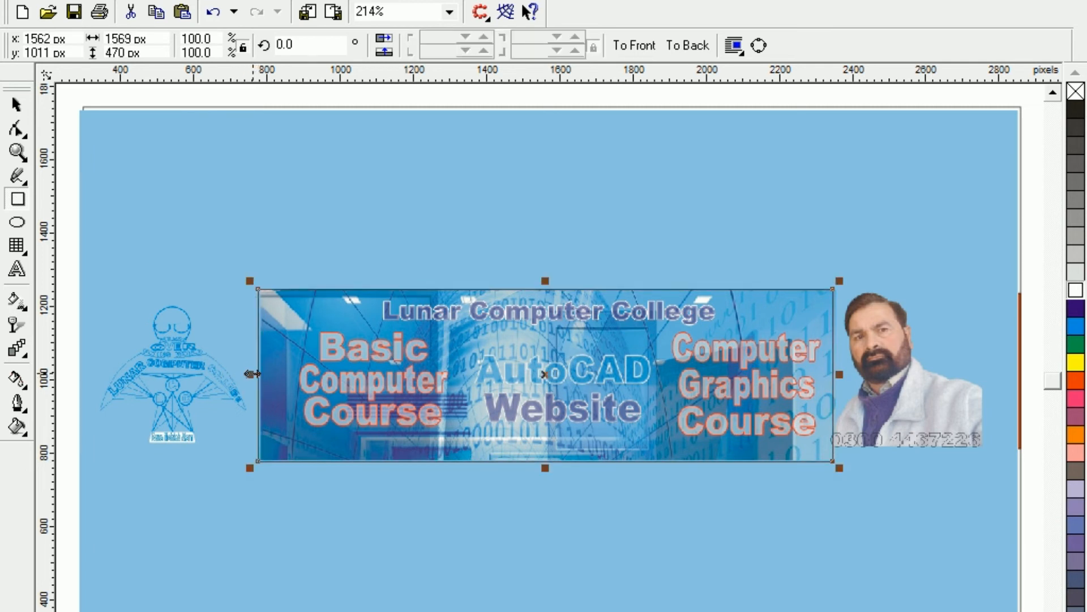
left_click_drag(252, 374, 253, 374)
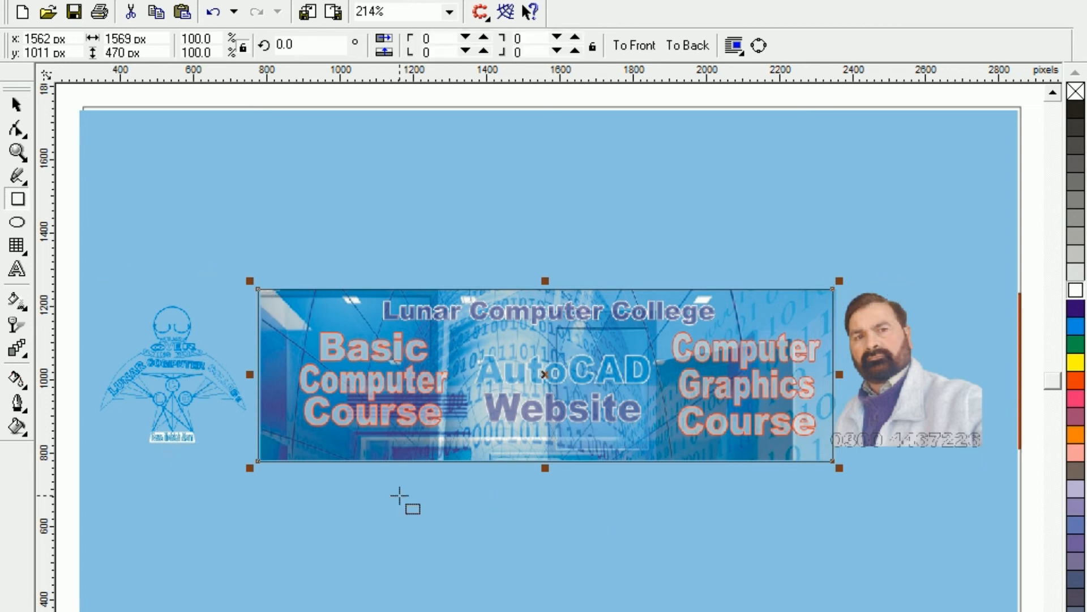
left_click(17, 104)
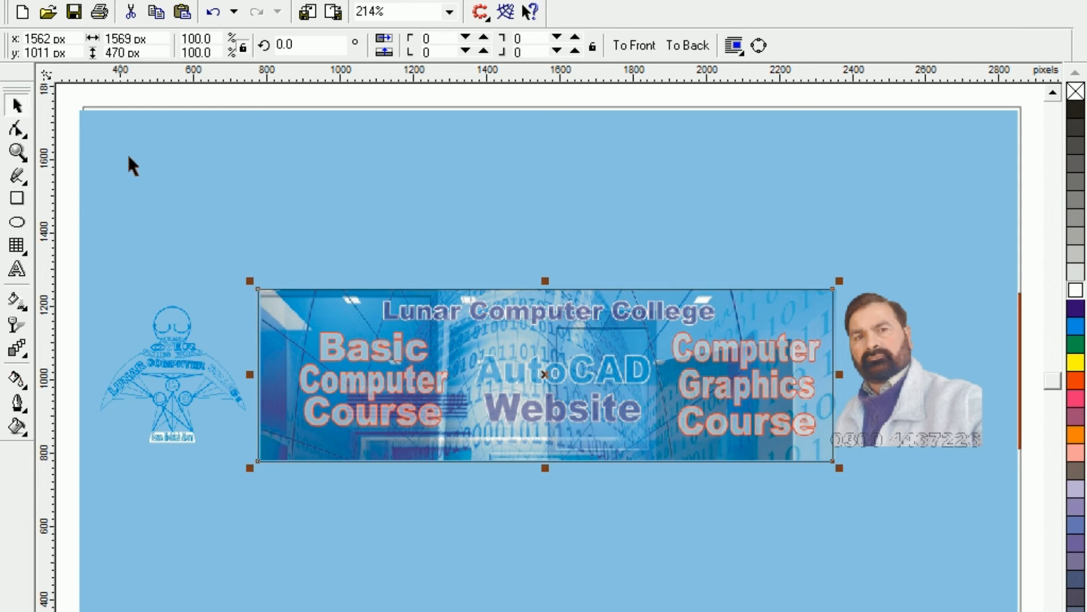
Step: Send the banner artwork behind the grouped template to compare its layout with the labelled device areas
left_click(155, 173)
key("shift+Page_Up")
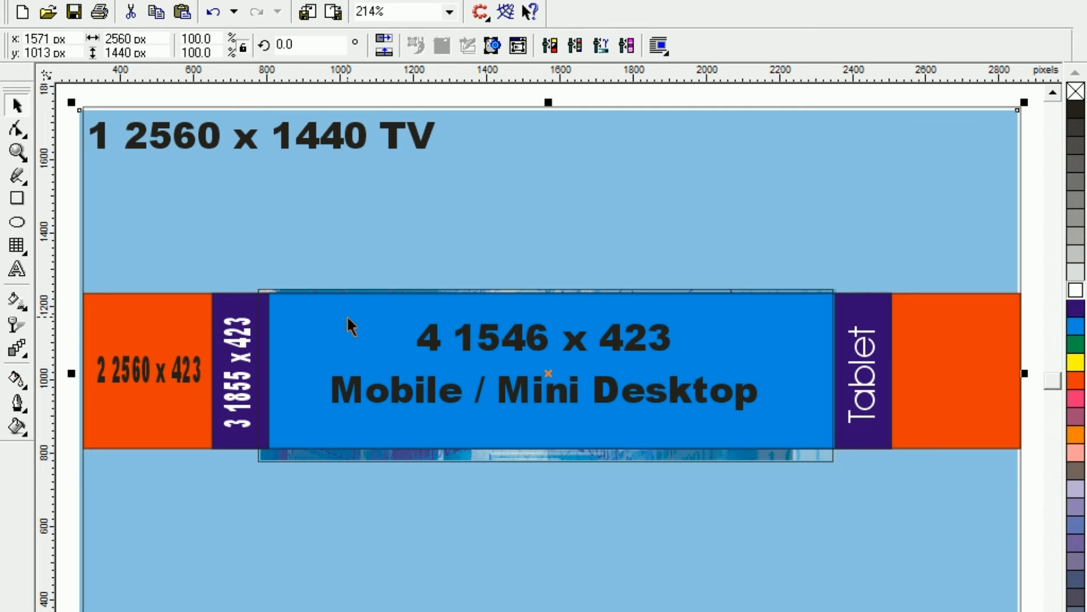
left_click(161, 390)
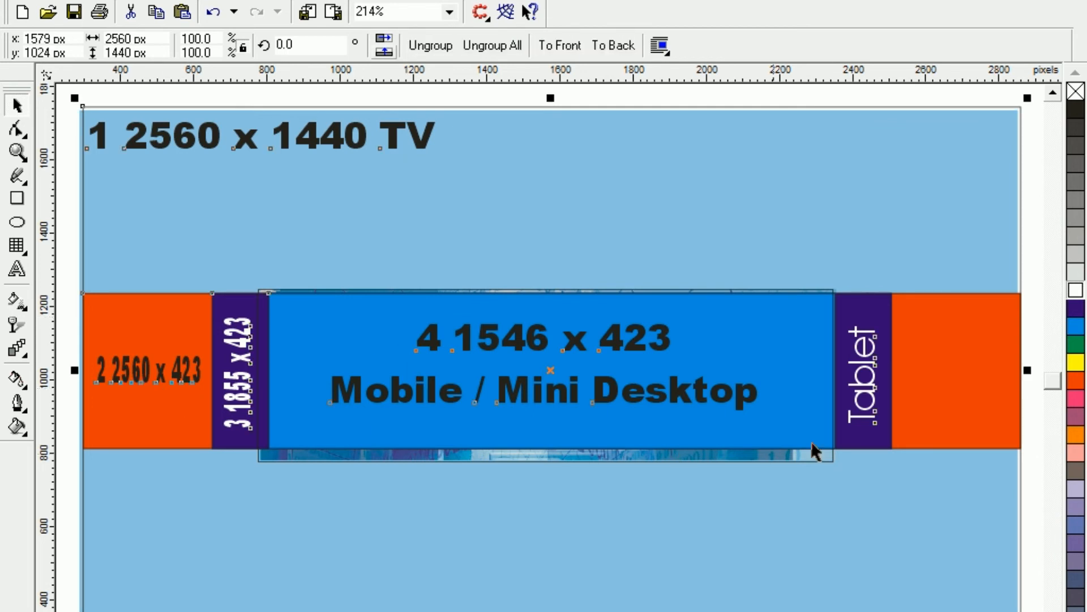
left_click(932, 392)
left_click(777, 548)
key("Escape")
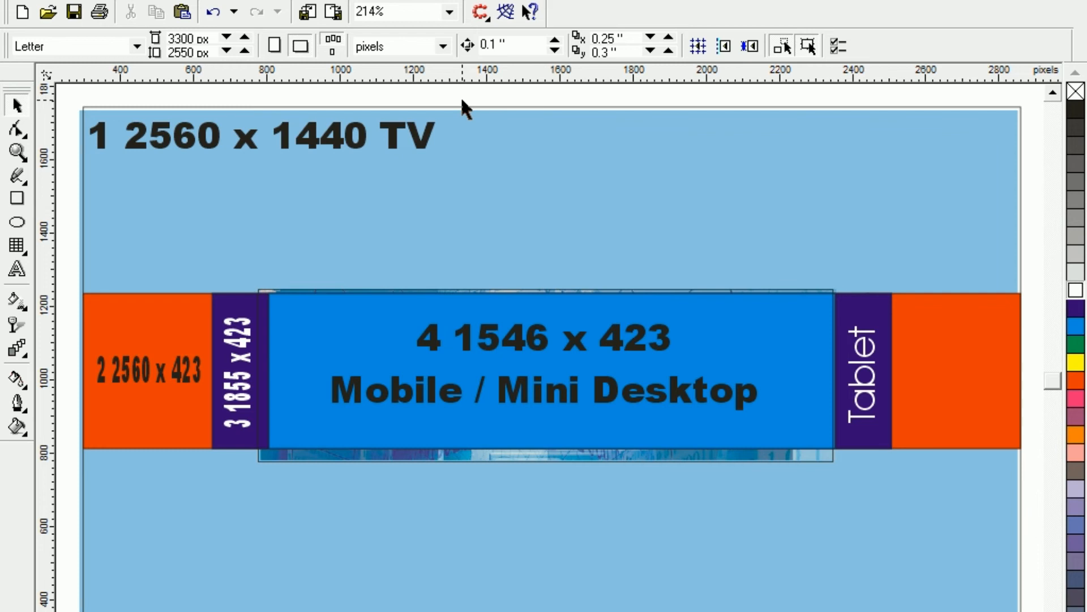
Step: Bring the banner artwork in front of the template and shift it slightly toward the lower right
left_click(477, 207)
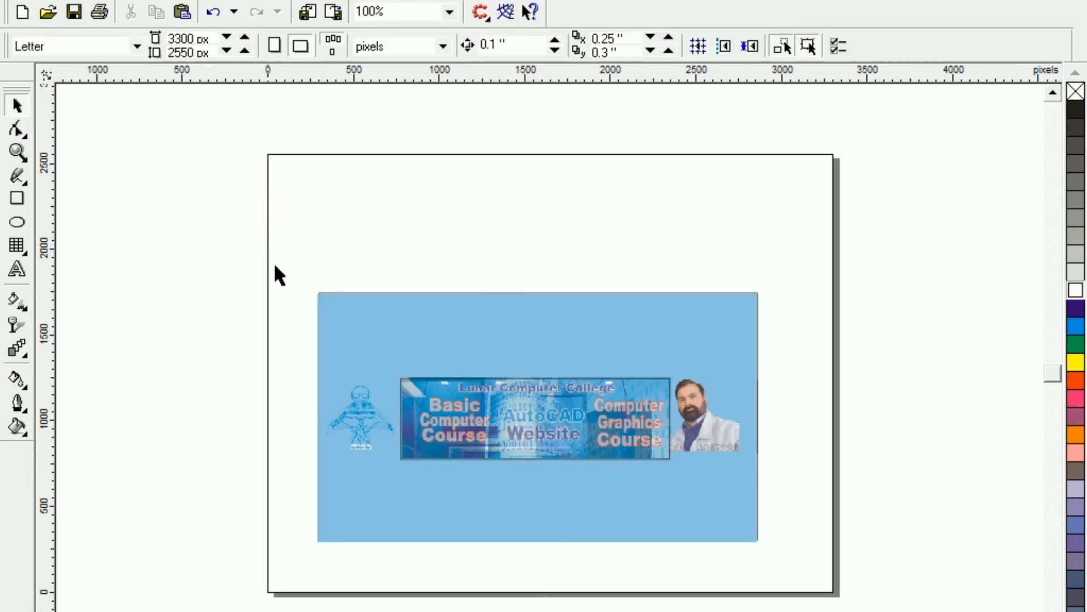
left_click_drag(267, 236, 772, 556)
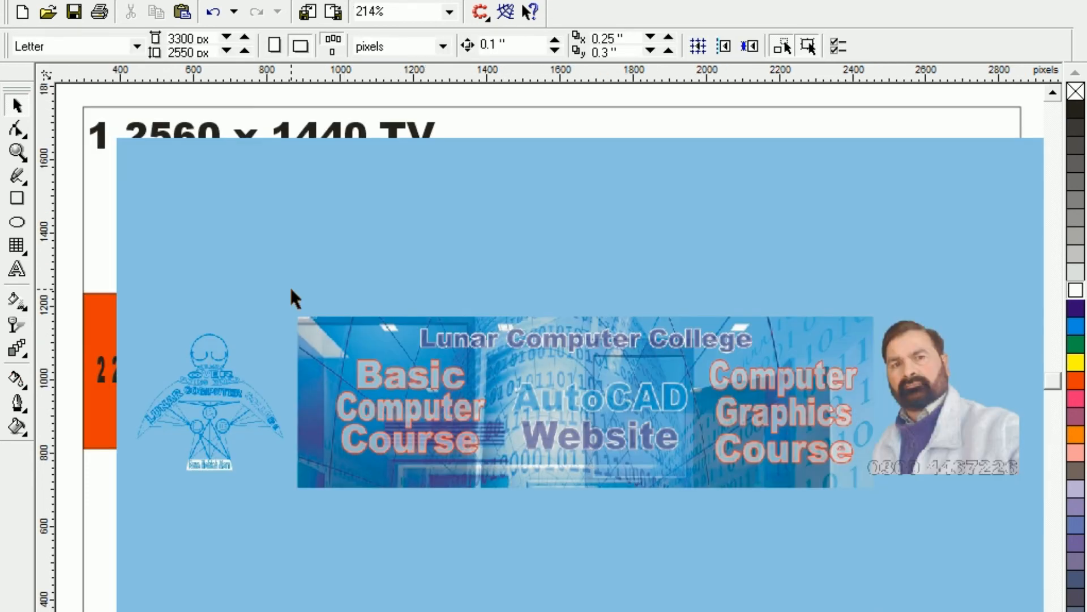
key("F3")
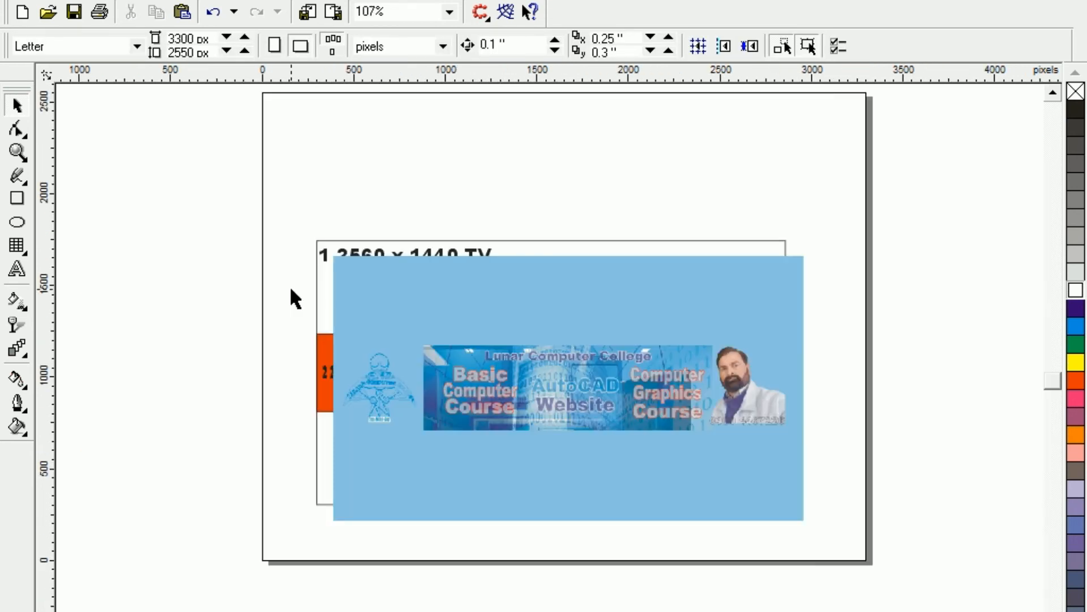
Step: Move the banner artwork toward the upper left, partly off the template, and start exporting it
left_click(518, 314)
left_click_drag(518, 313, 290, 210)
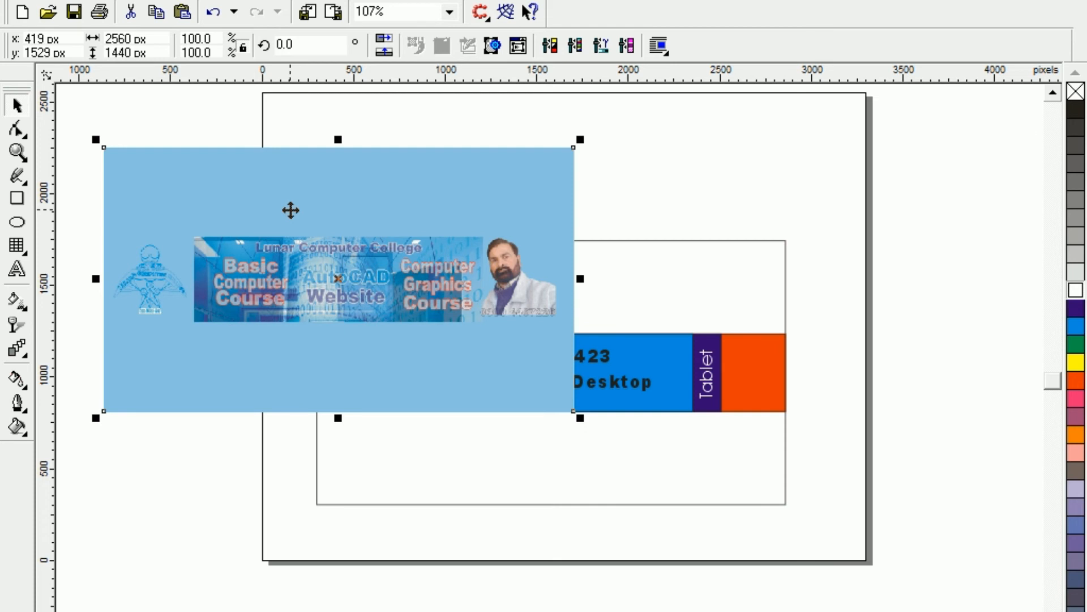
key("ctrl+e")
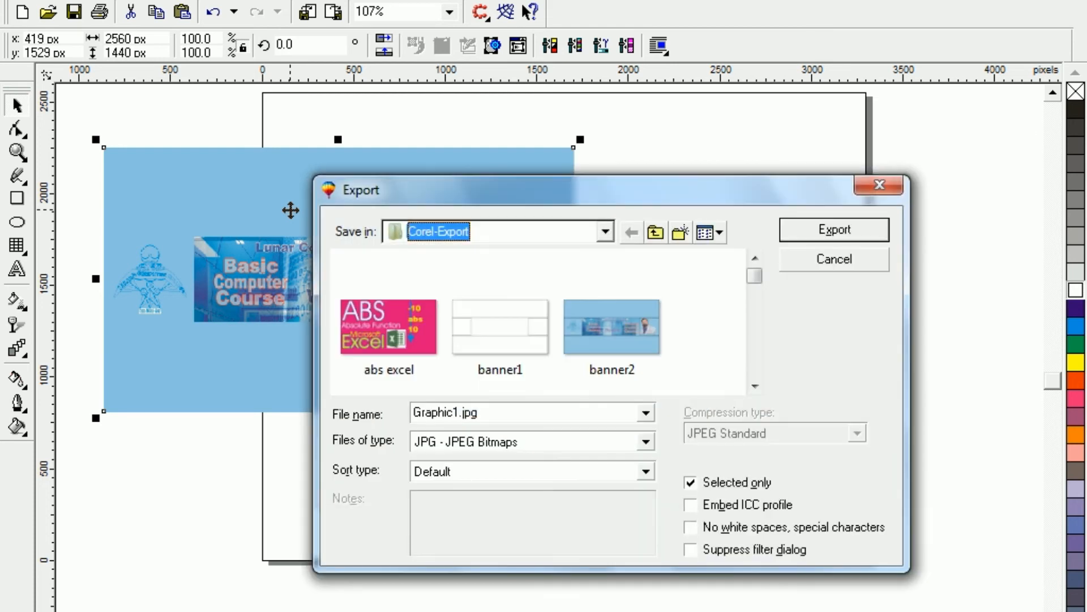
Step: Name the JPG export of the selected artwork "channel name youtube banner" in the Corel-Export folder and continue to its bitmap settings
double_click(511, 409)
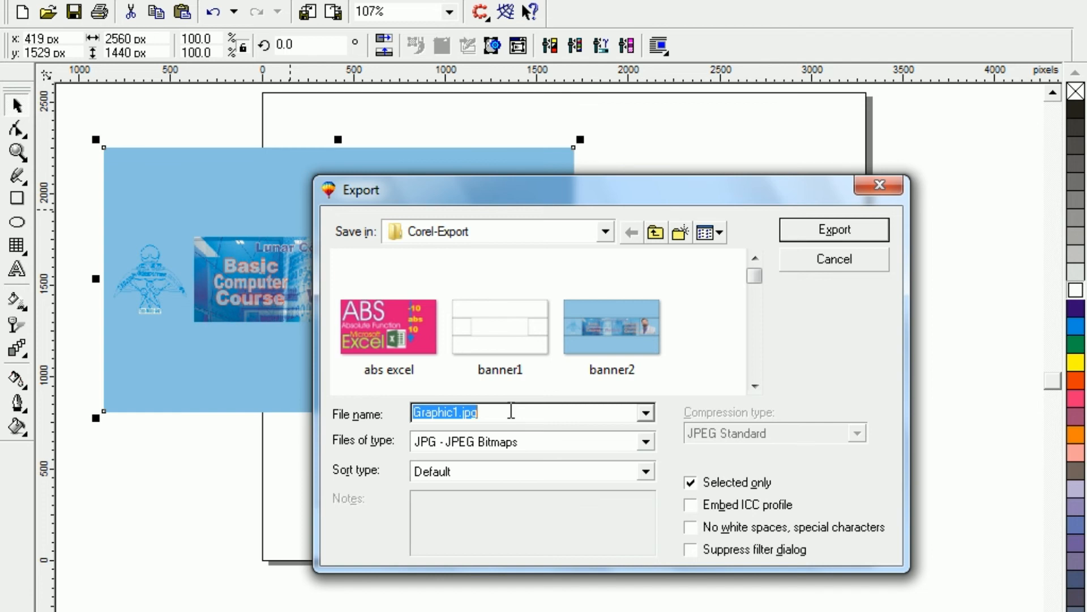
type("channel nme")
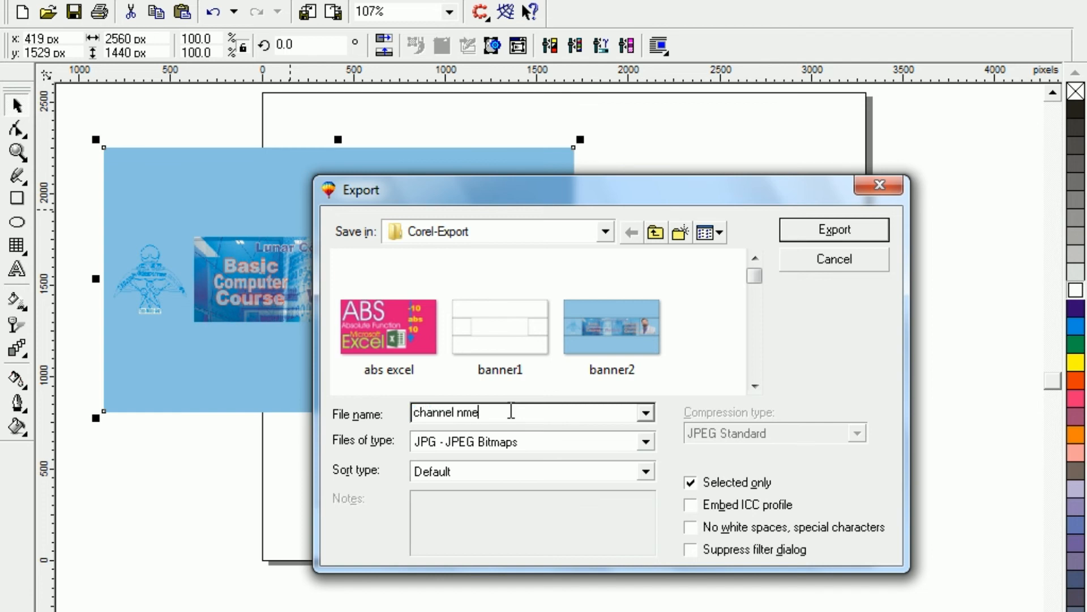
key("BackSpace")
key("BackSpace")
type("e")
type("me")
key("BackSpace")
key("BackSpace")
key("BackSpace")
type("ame yop")
key("BackSpace")
key("BackSpace")
type("u tube banner")
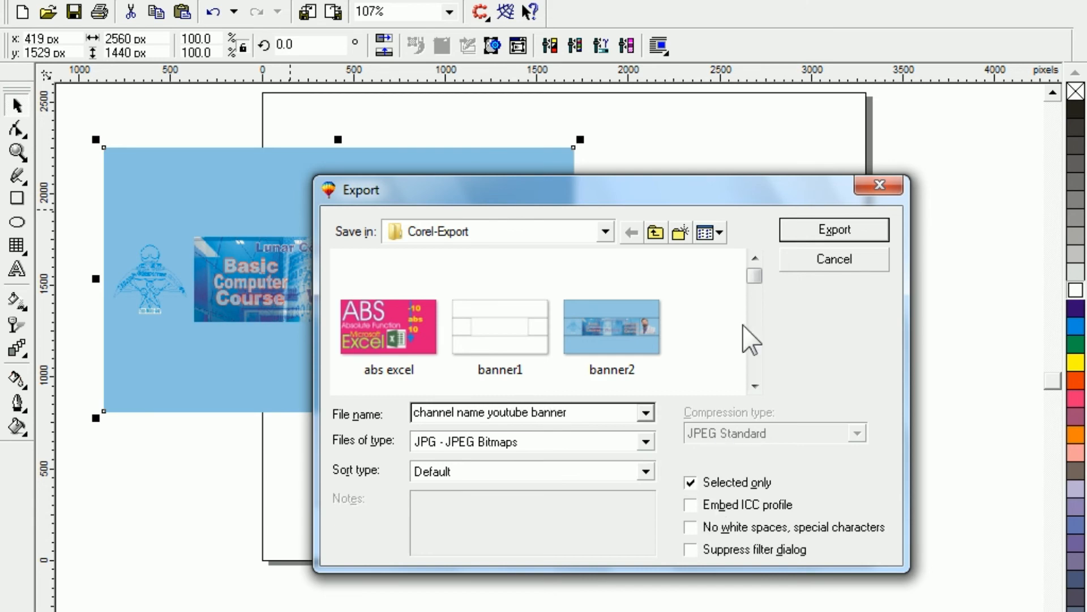
left_click(813, 234)
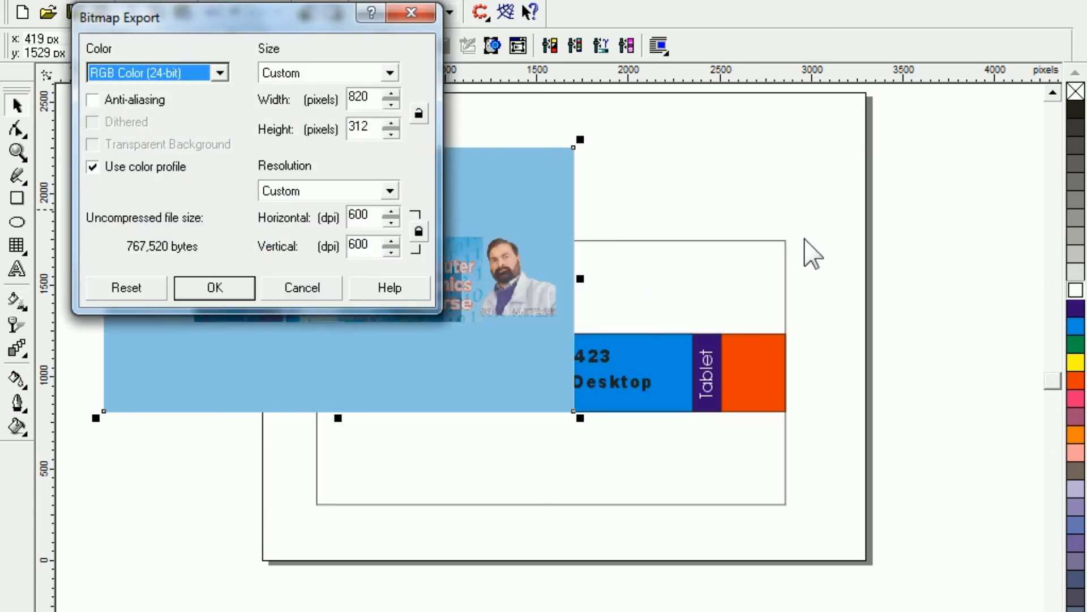
Step: Set the bitmap export size to 2560 x 1440 pixels and finish the export with the offered JPEG settings
left_click_drag(282, 17, 707, 165)
left_click_drag(798, 249, 776, 243)
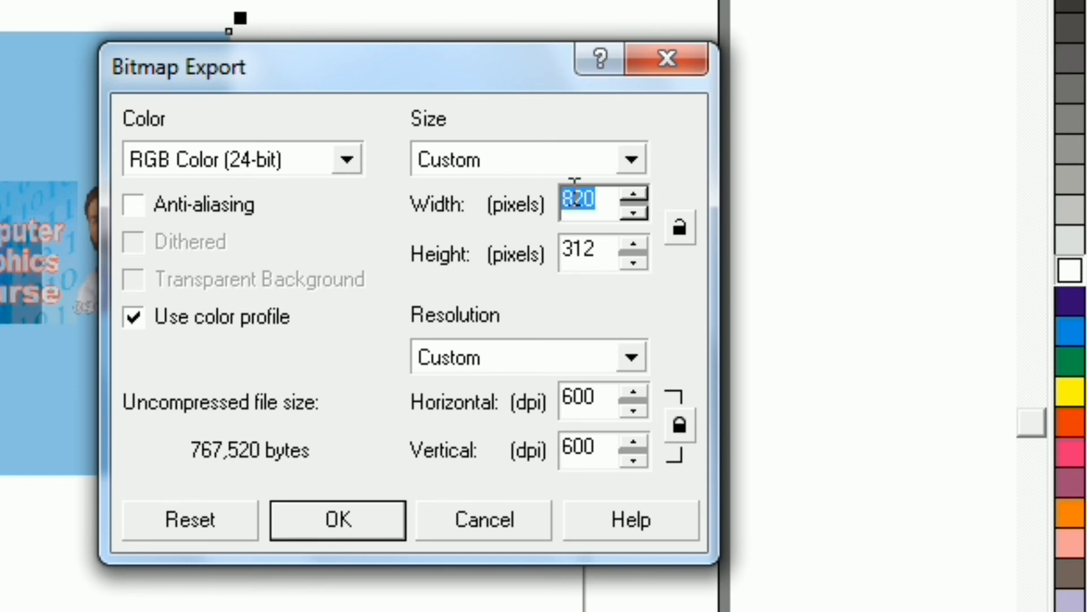
type("2560")
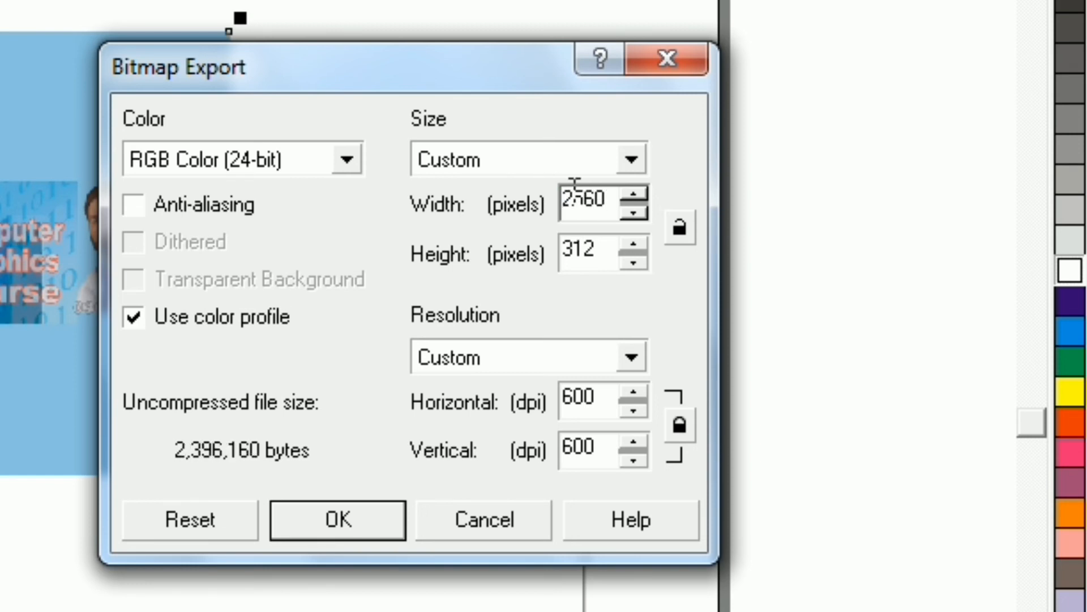
left_click_drag(595, 248, 486, 251)
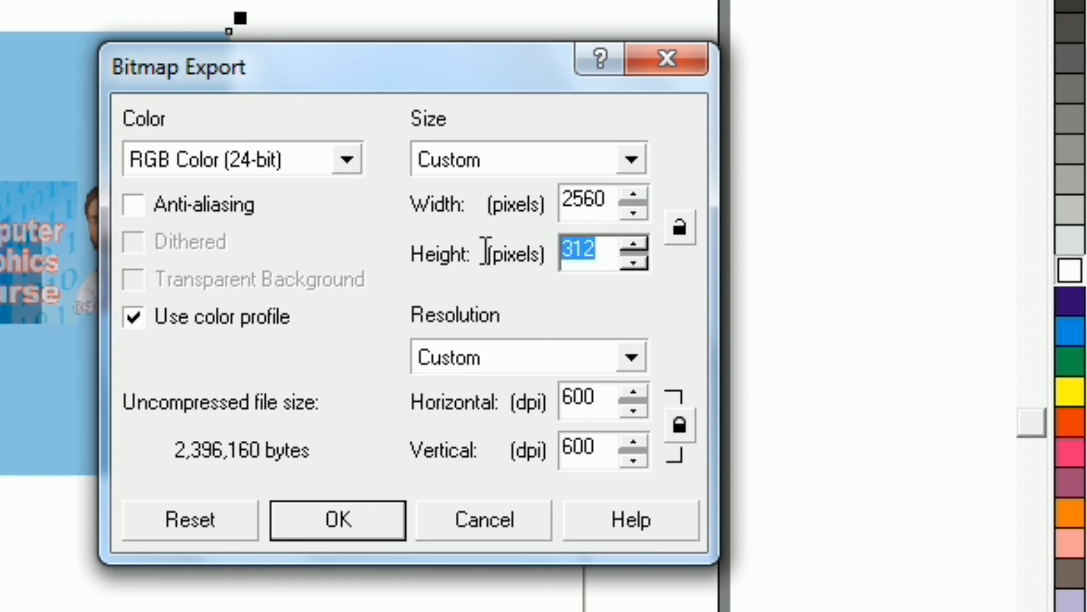
type("1440")
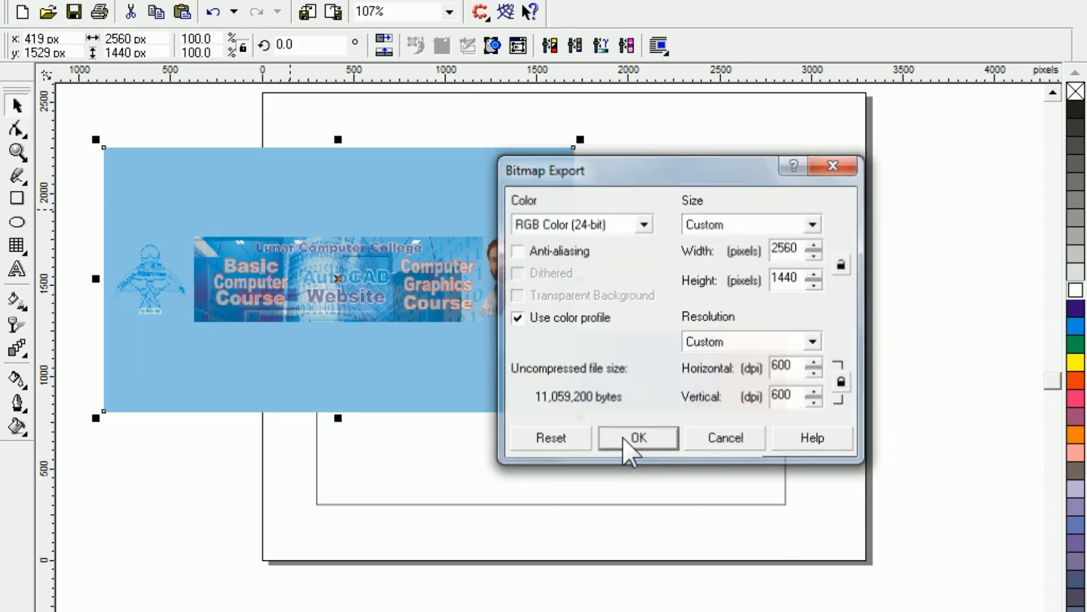
left_click(623, 438)
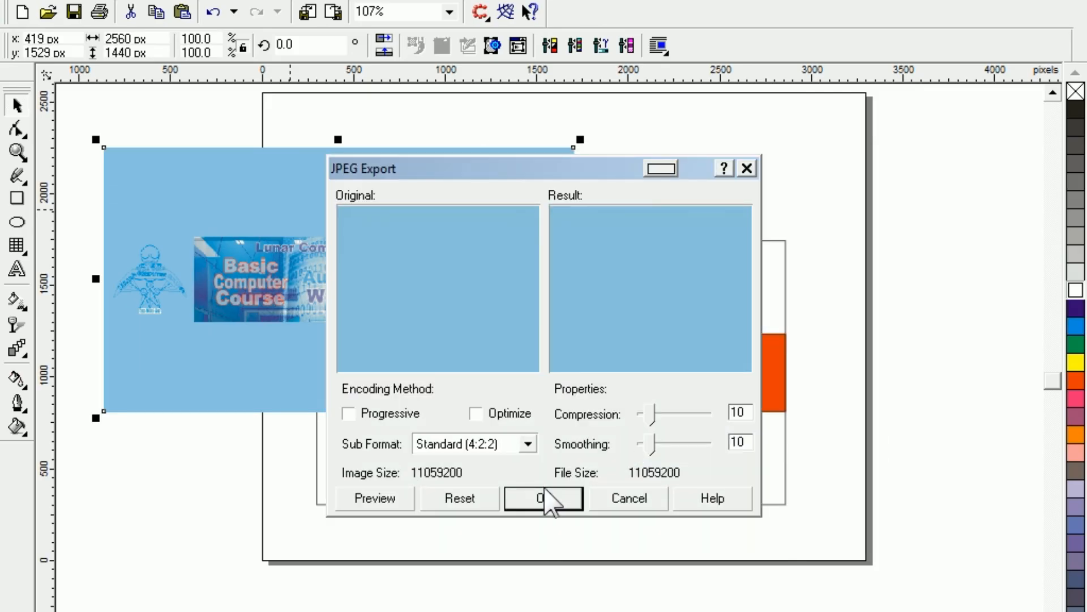
left_click(546, 491)
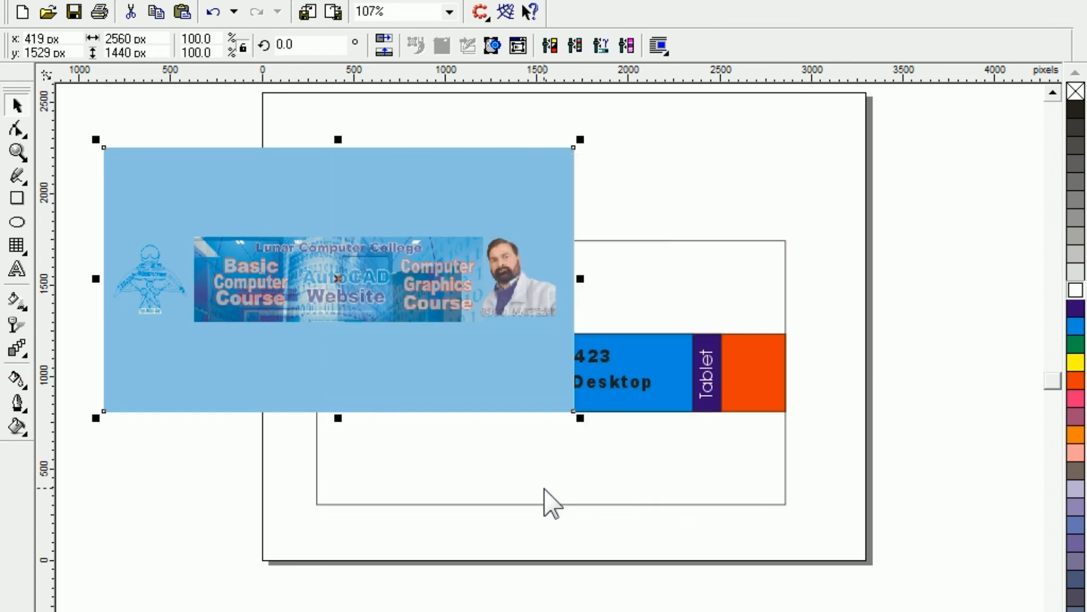